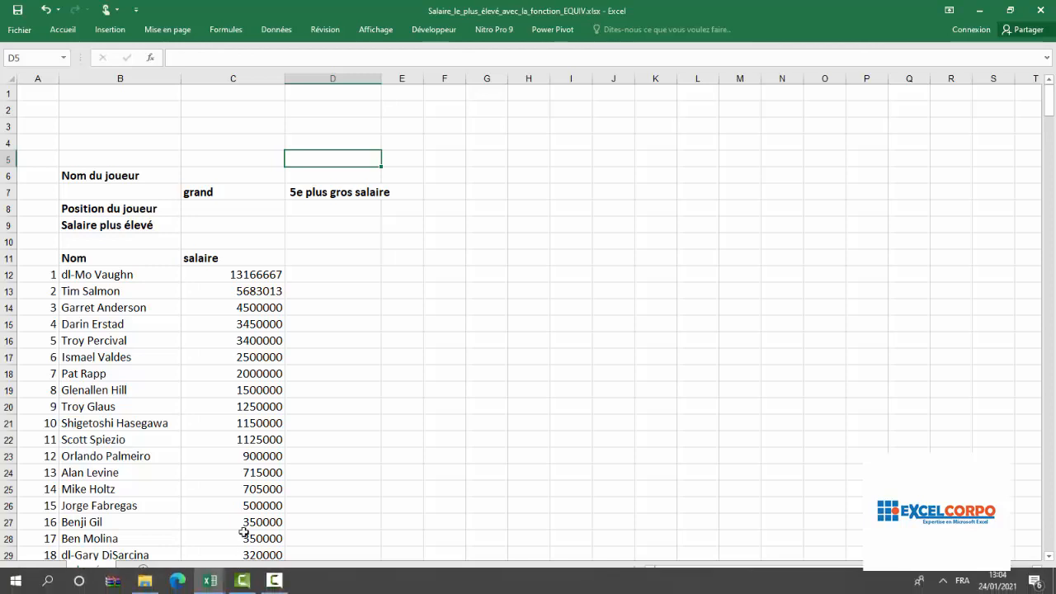
- Define the name salaire for the salary values in C12:C412
click(418, 334)
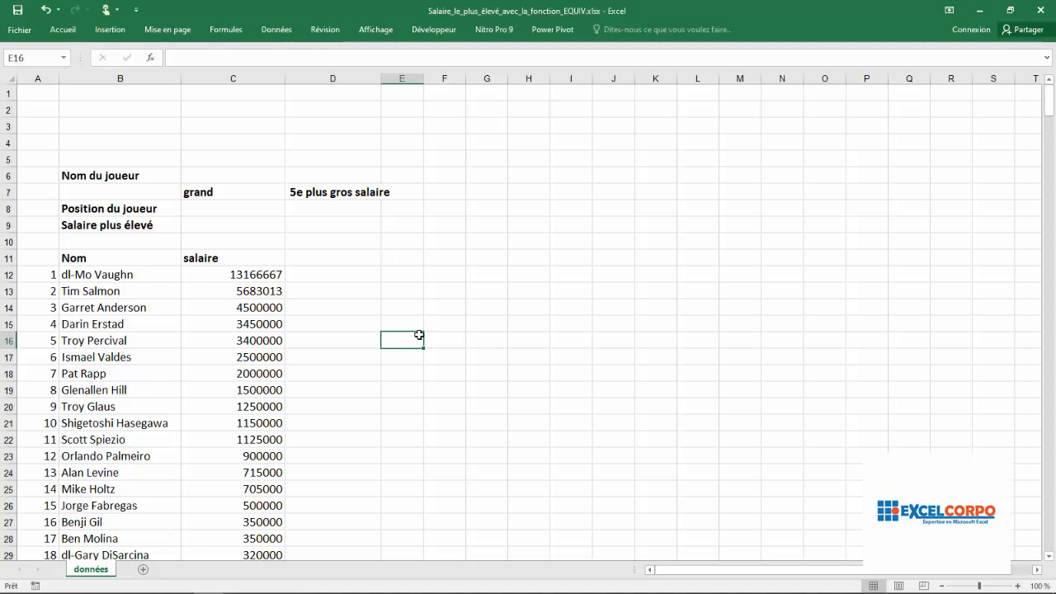
click(232, 260)
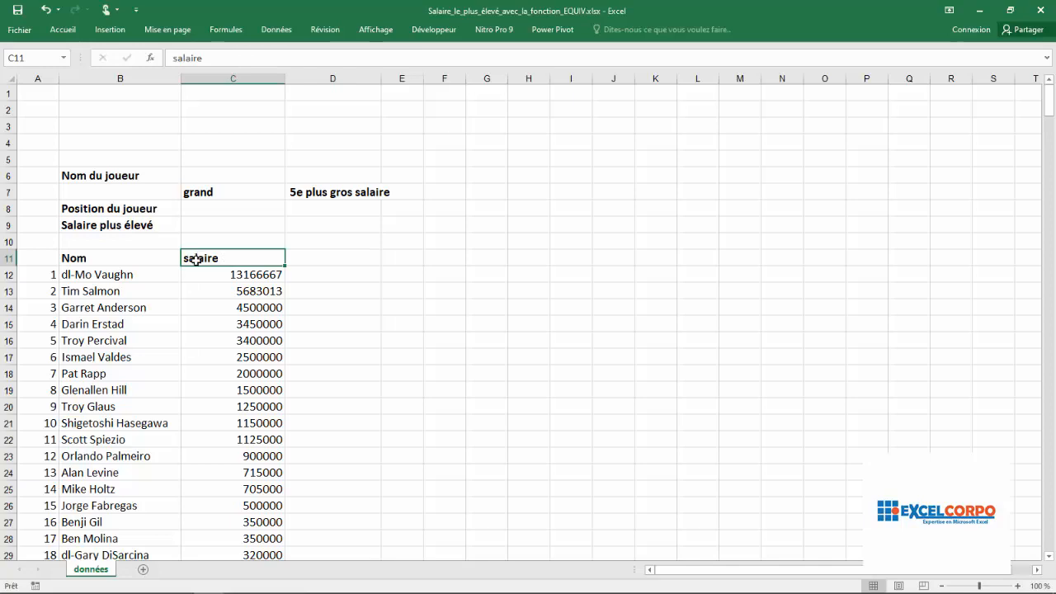
click(206, 273)
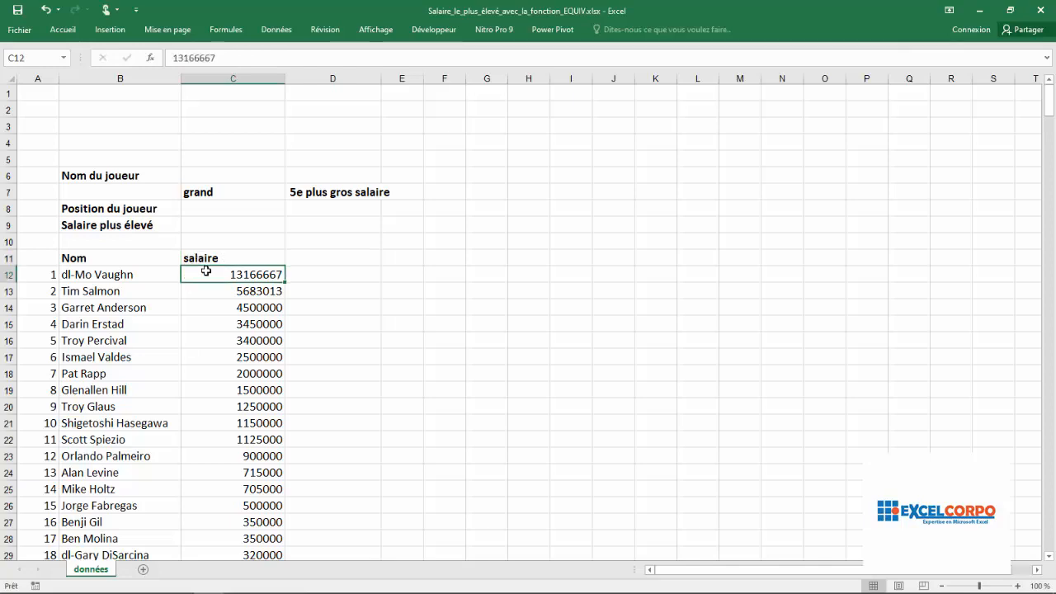
drag(206, 273, 240, 507)
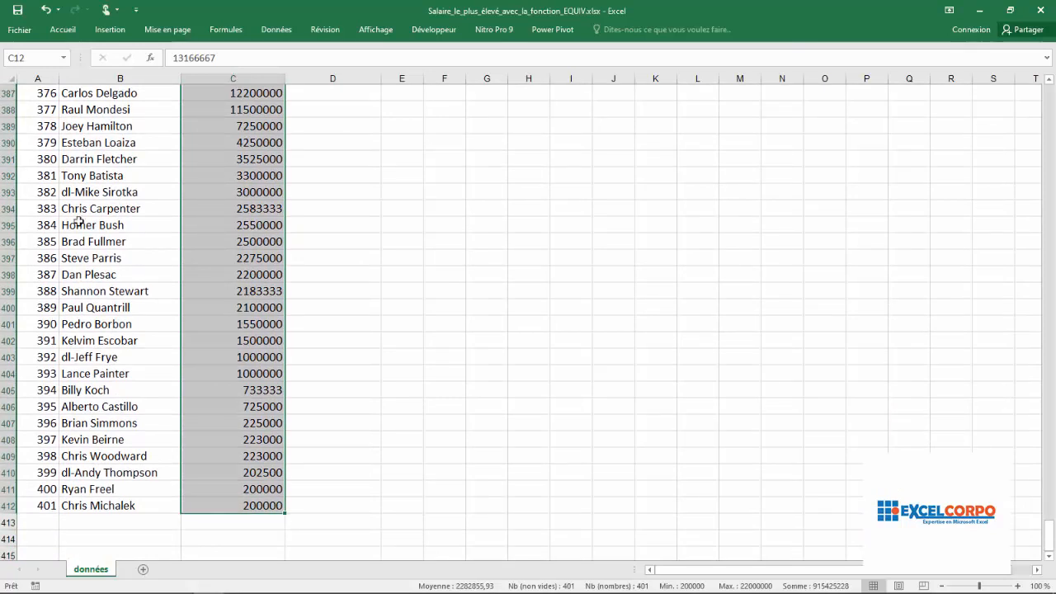
click(35, 56)
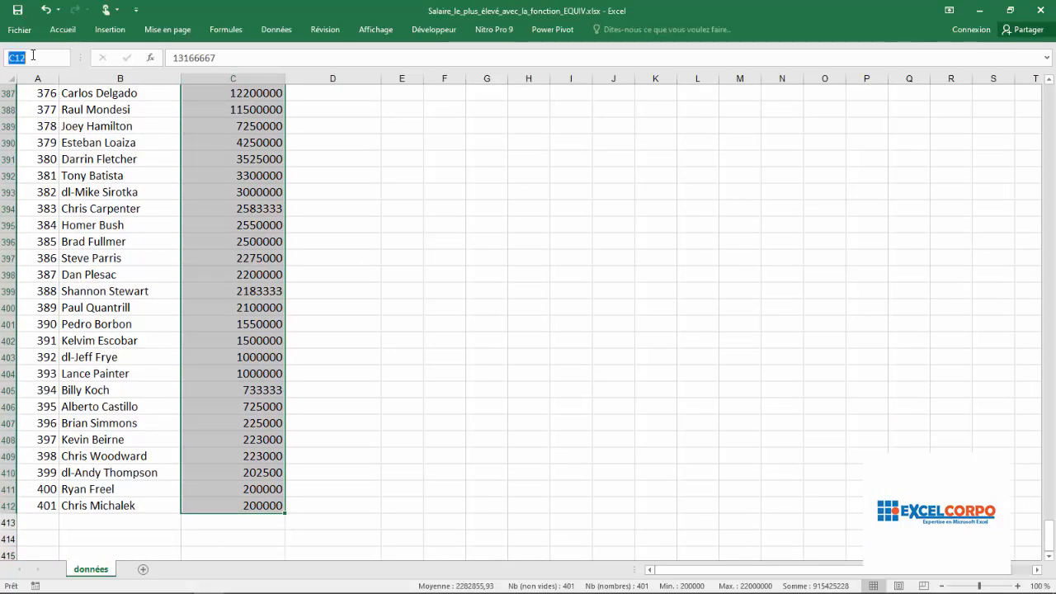
text(sq)
key(BackSpace)
text(alaire)
key(Return)
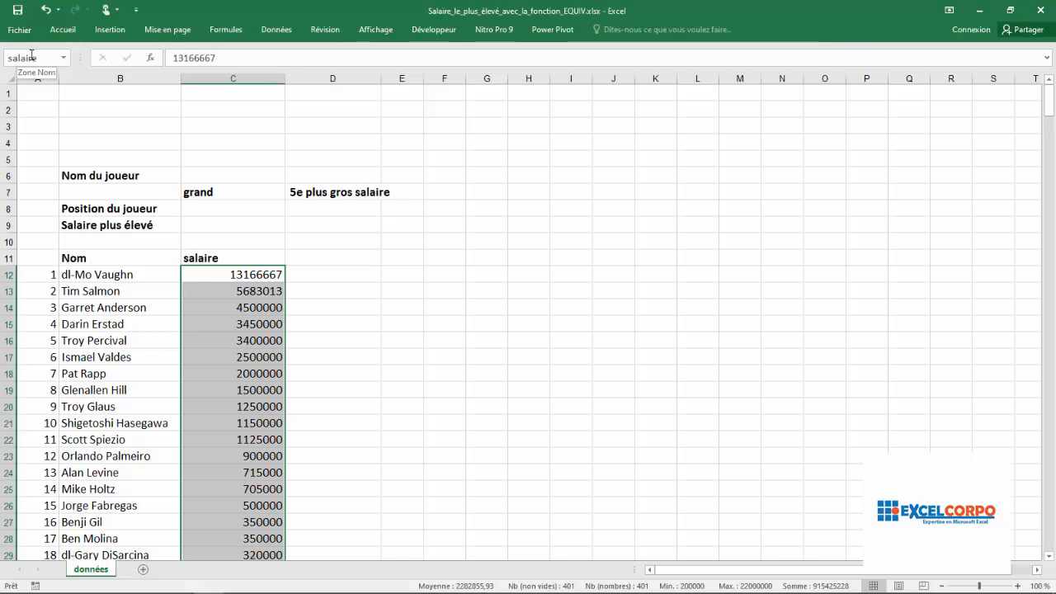
- Define the name recherche for the whole data block A12:C412, covering numbers, names and salaries
click(49, 278)
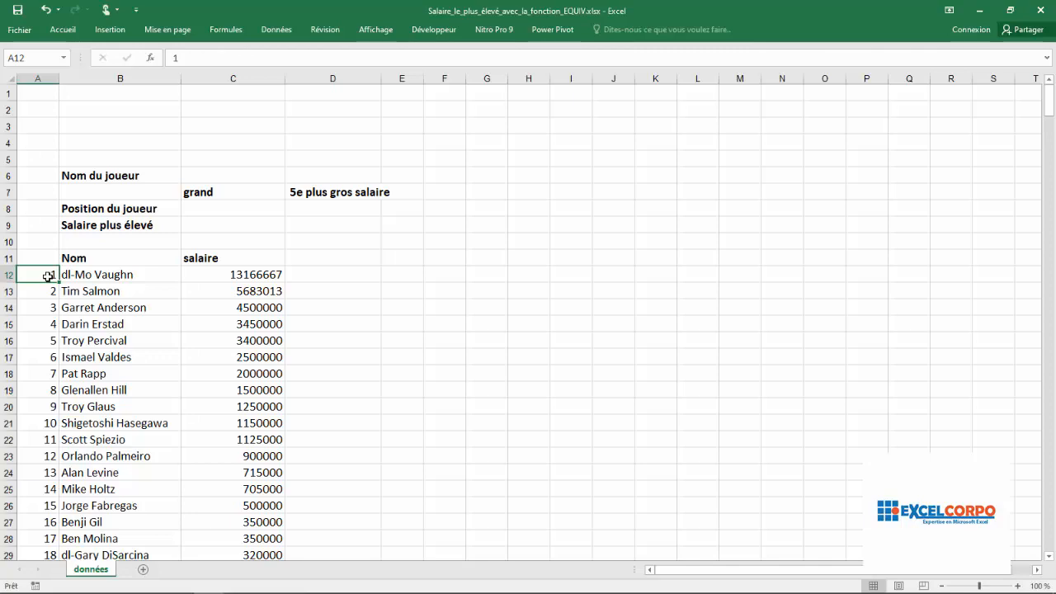
drag(48, 278, 257, 423)
mouse_move(256, 489)
mouse_down()
mouse_move(259, 591)
mouse_move(259, 506)
mouse_up()
click(33, 58)
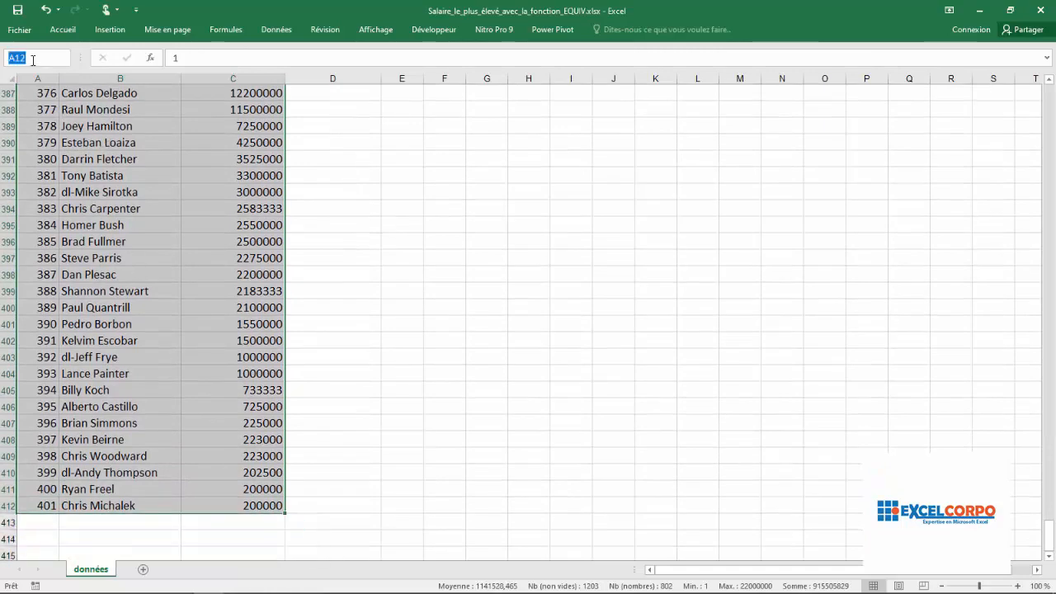
text(re)
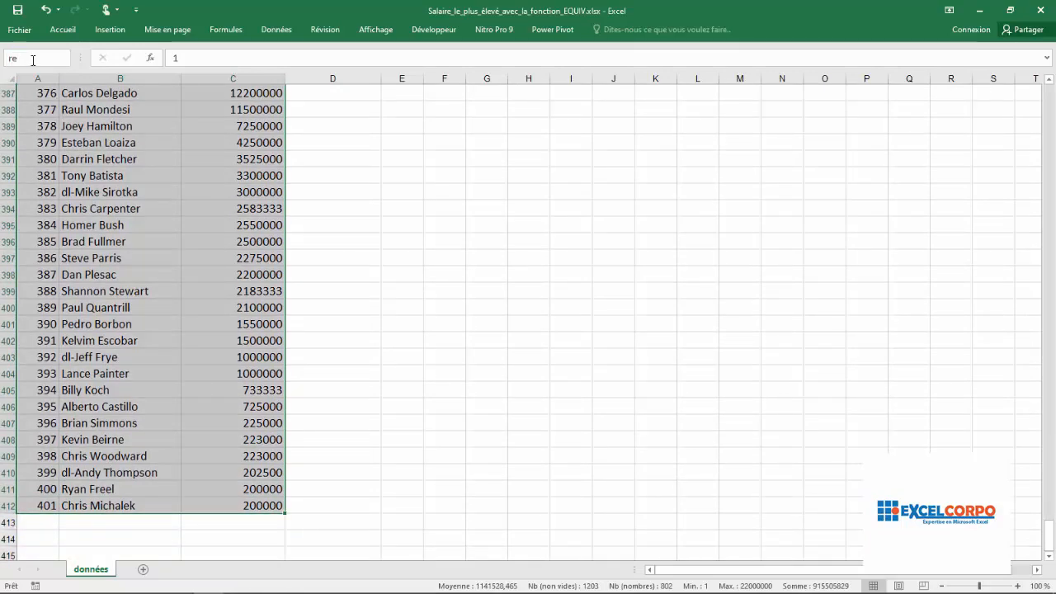
text(cherche)
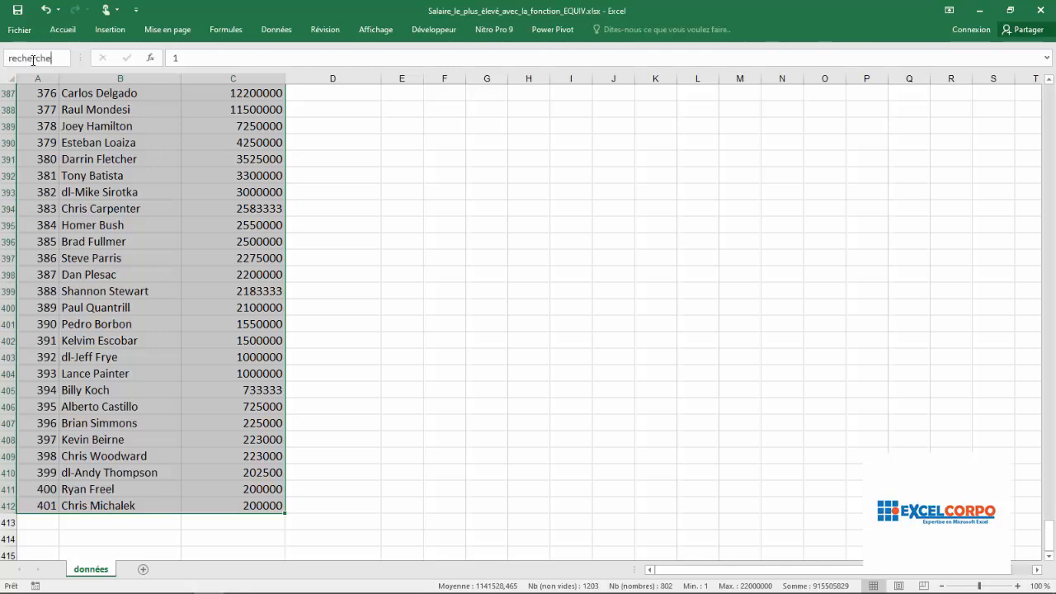
key(Return)
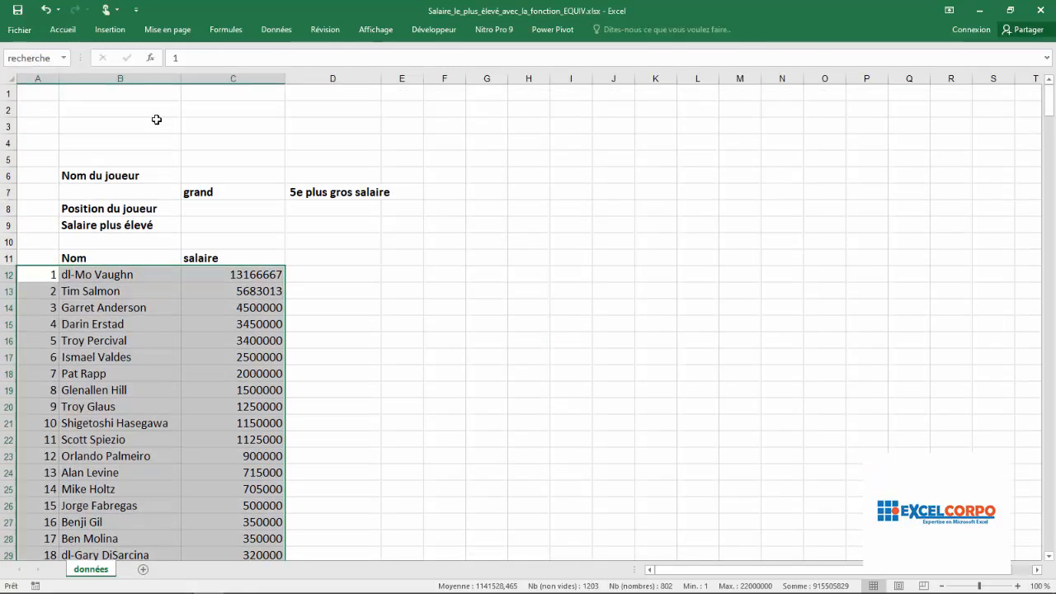
click(311, 277)
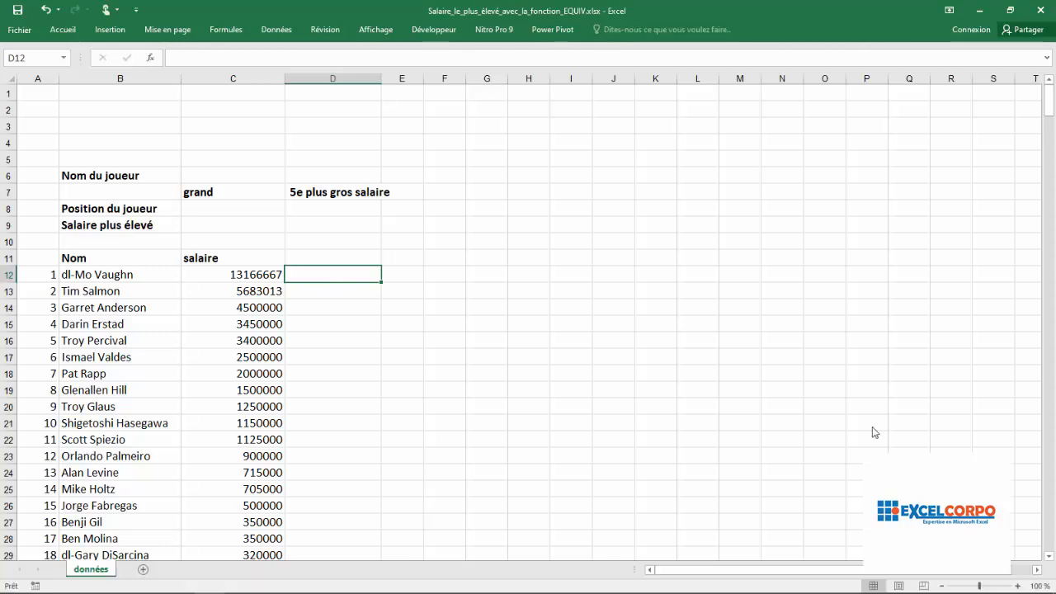
click(538, 342)
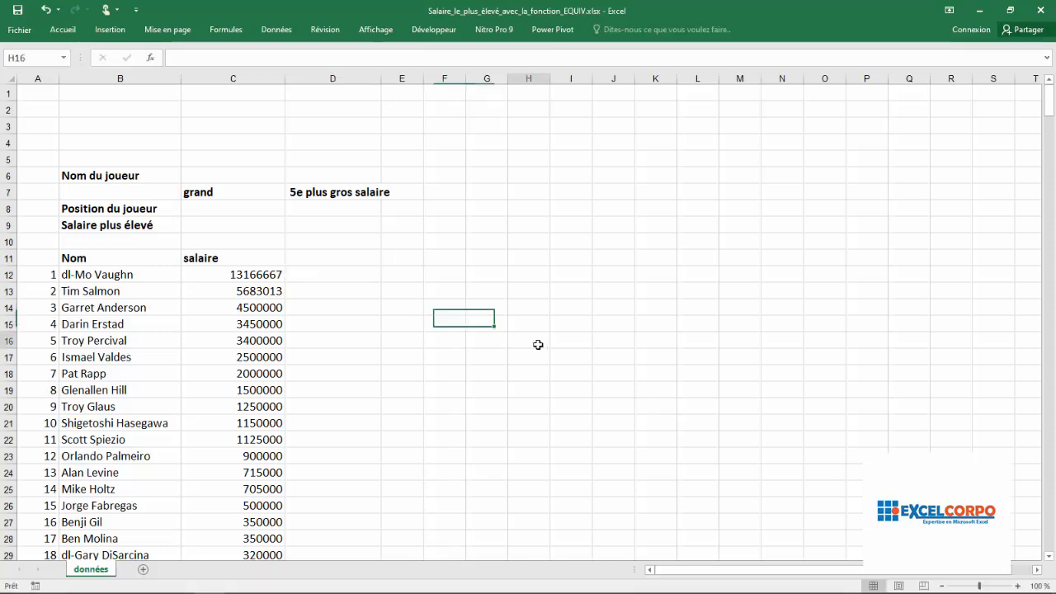
- Calculate the highest salary in C9 with the formula =MAX(salaire)
click(213, 224)
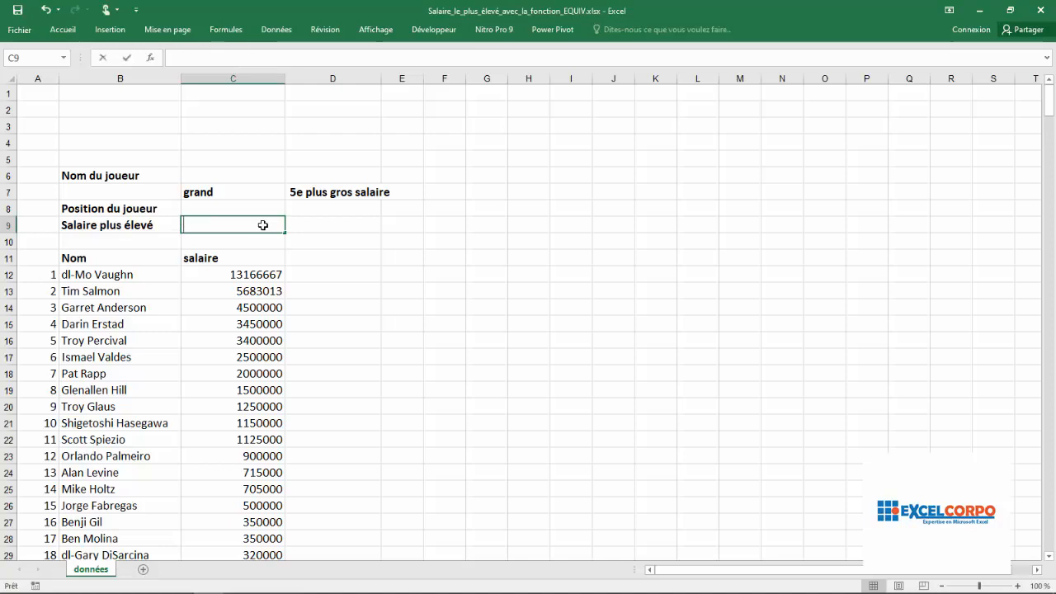
text(=)
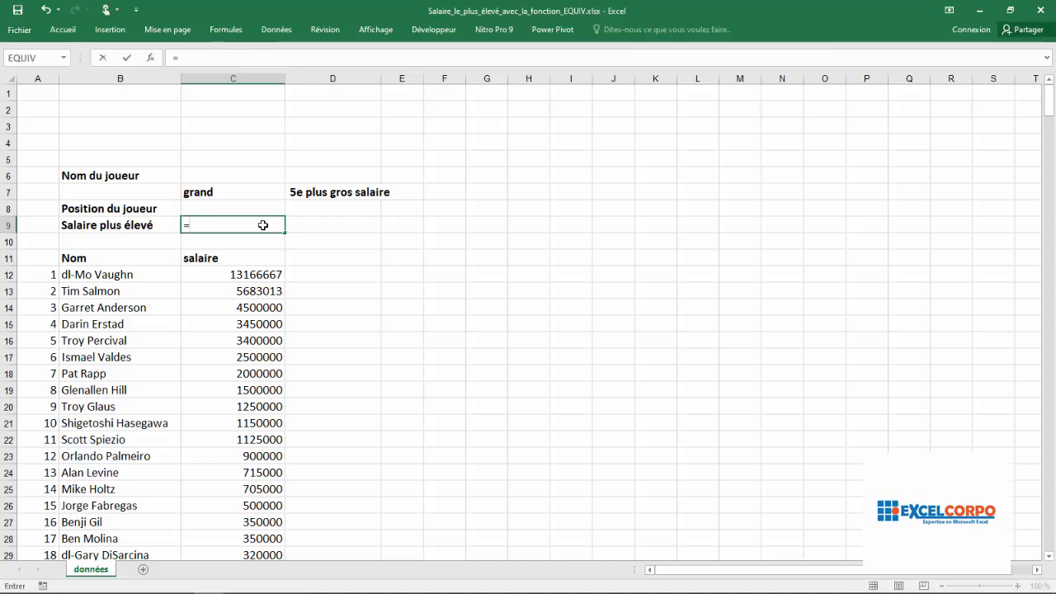
text(ma)
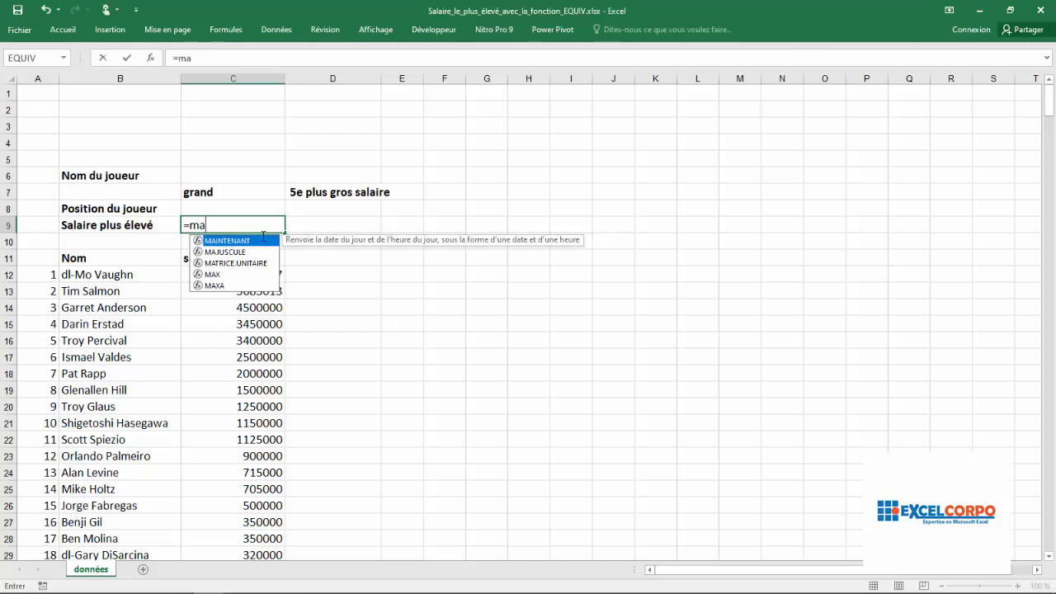
click(221, 277)
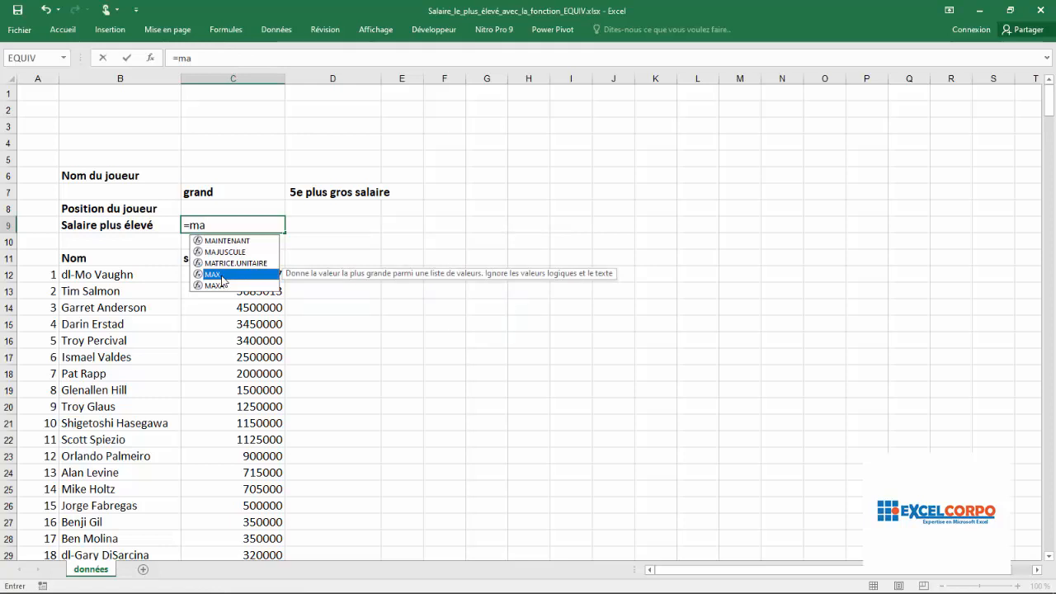
double_click(221, 278)
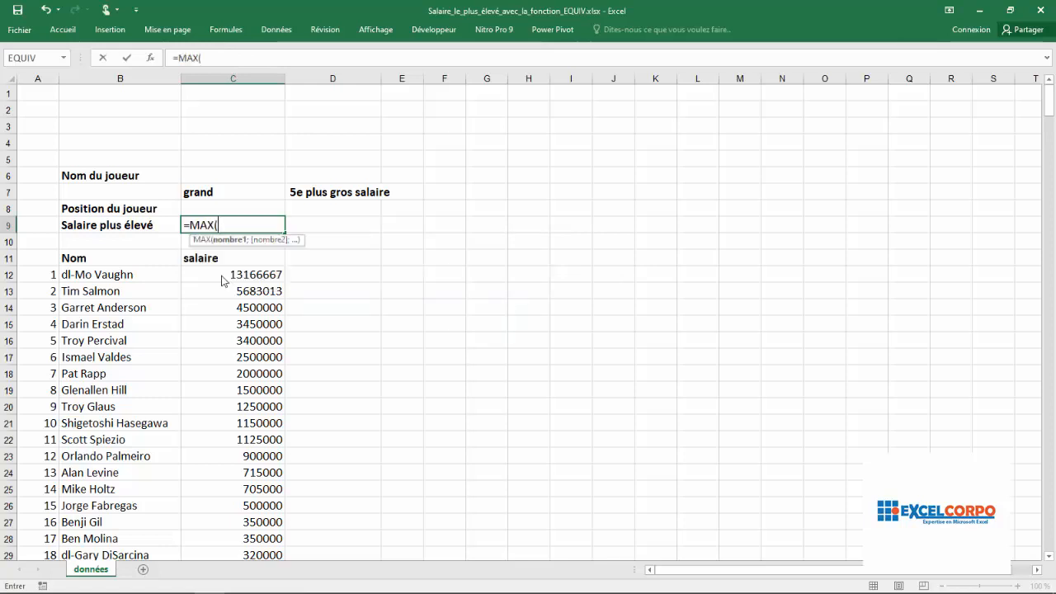
text(salaire)
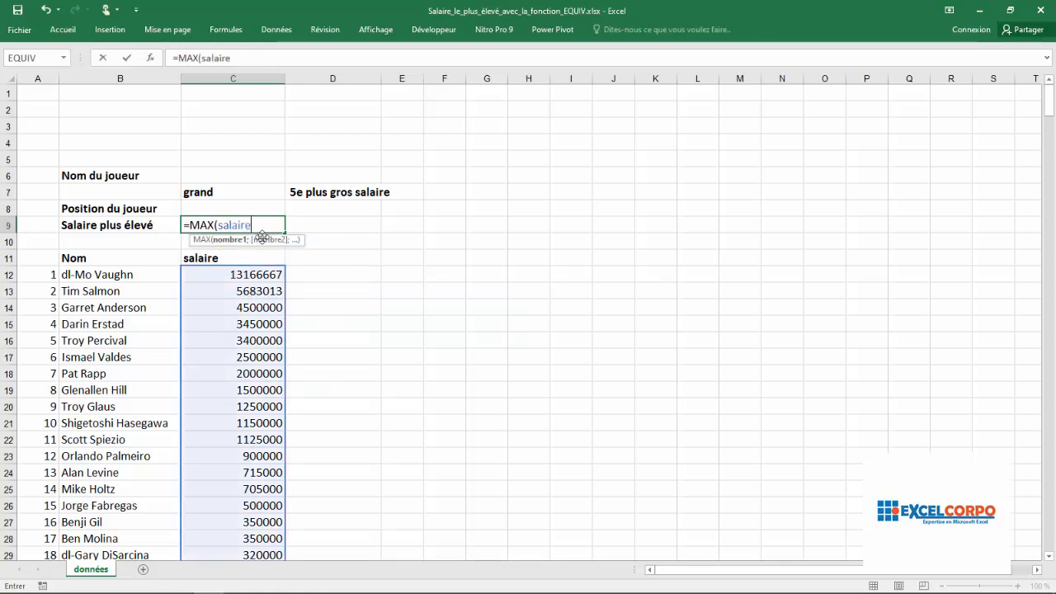
text())
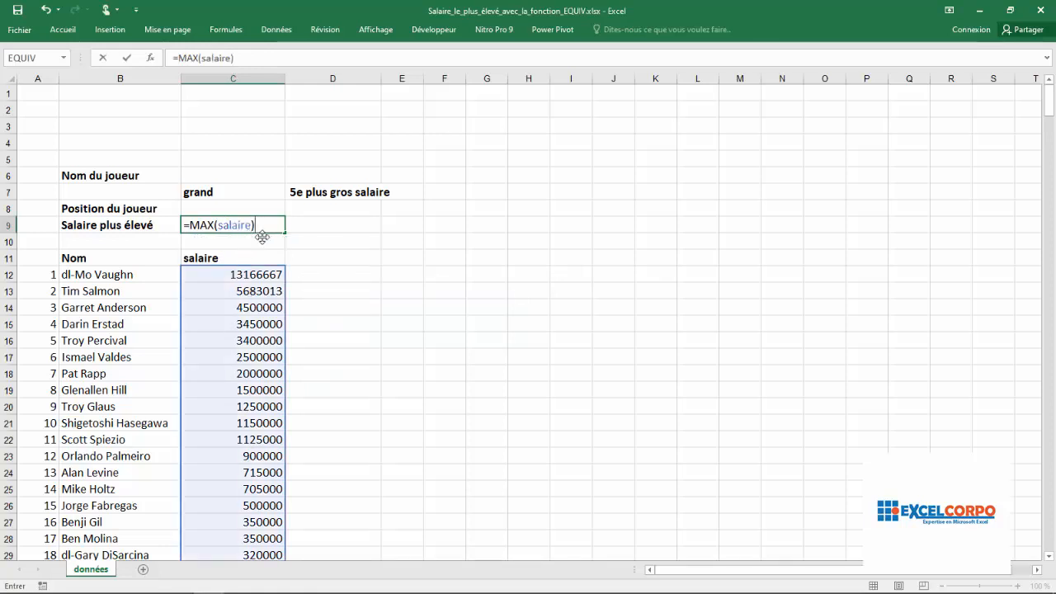
key(Return)
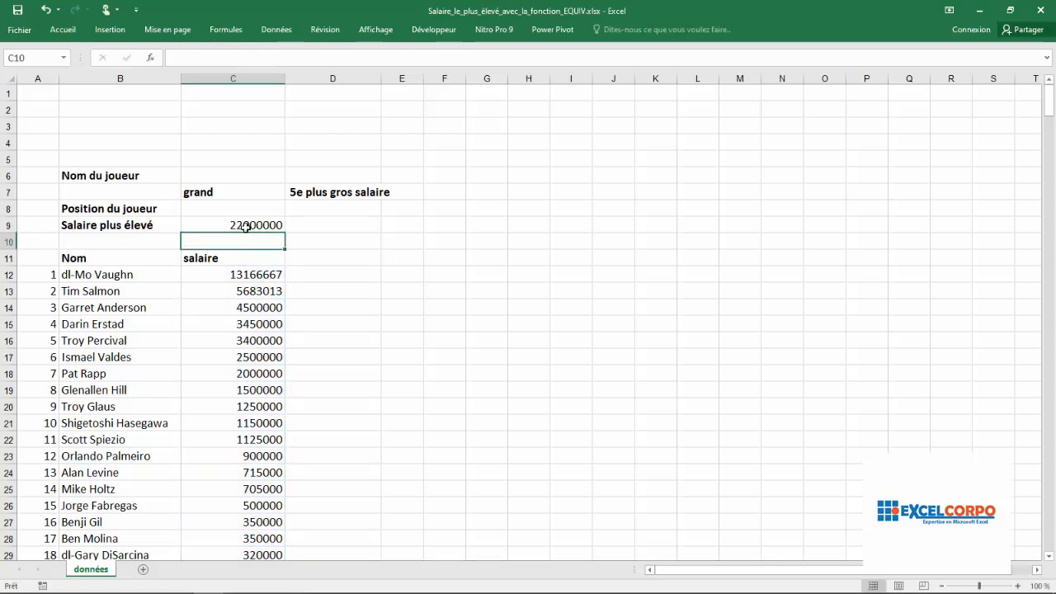
click(246, 225)
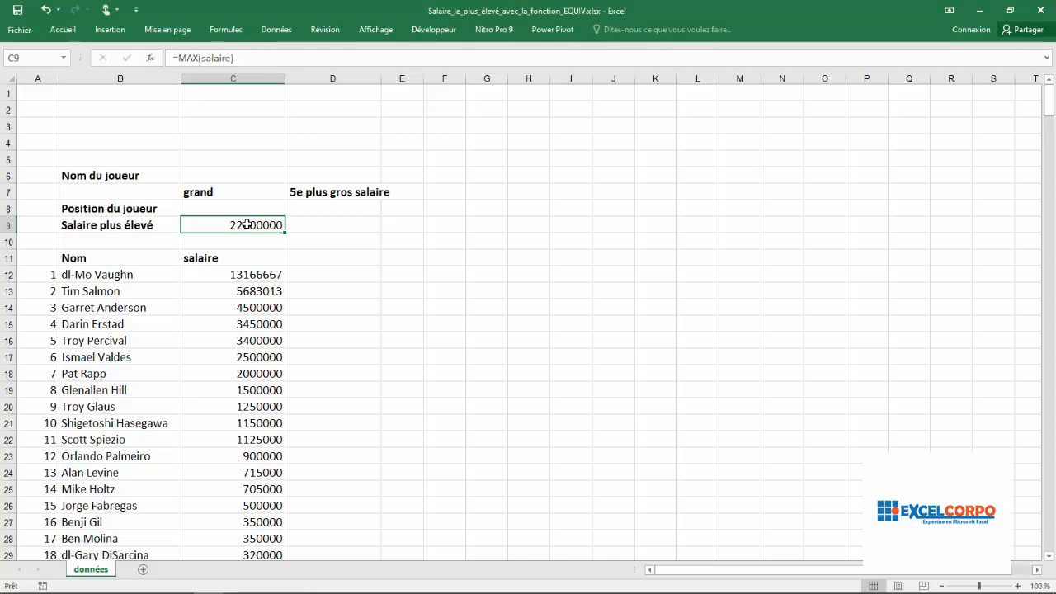
- Enter the formula =EQUIV(C9;sa) in C8 for the player's position
click(243, 211)
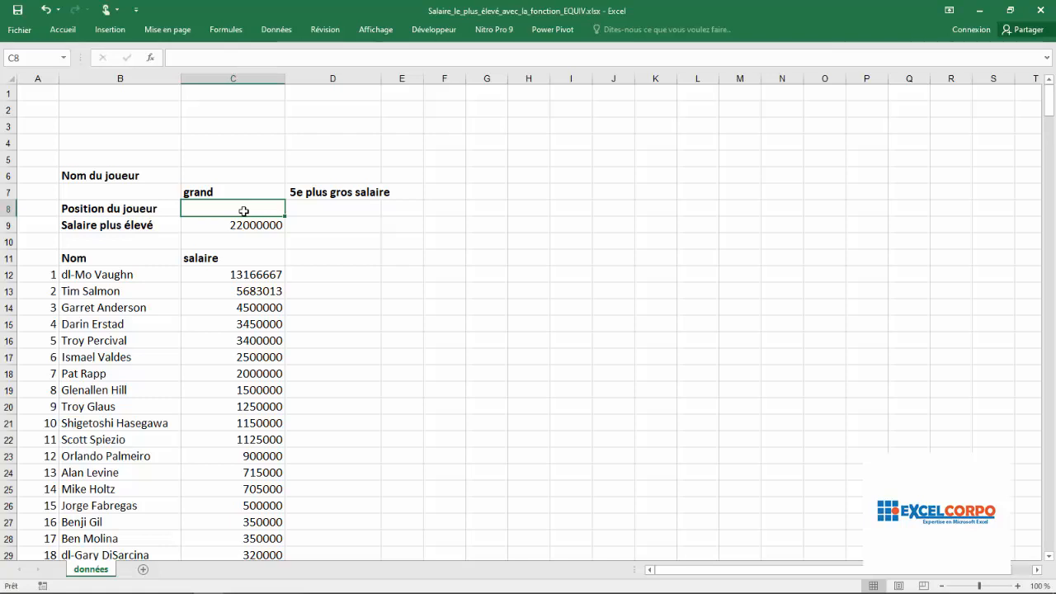
text(=e)
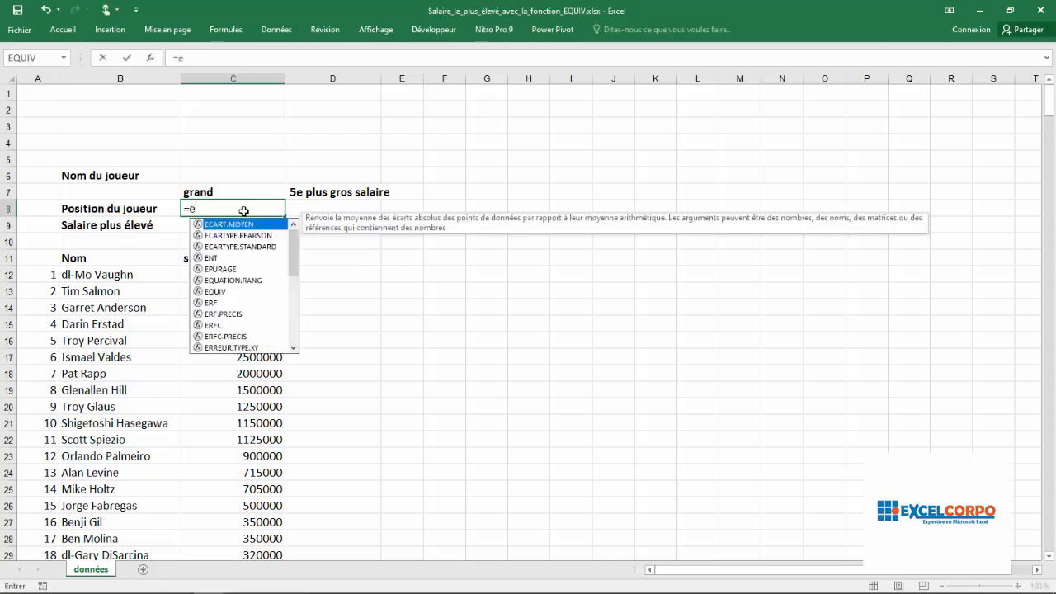
text(q)
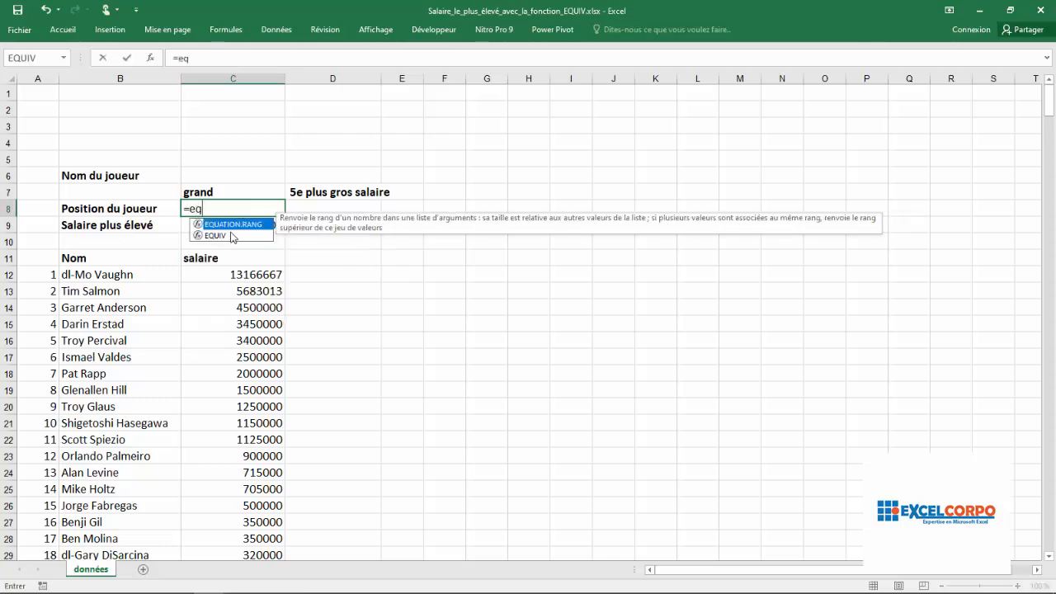
double_click(225, 236)
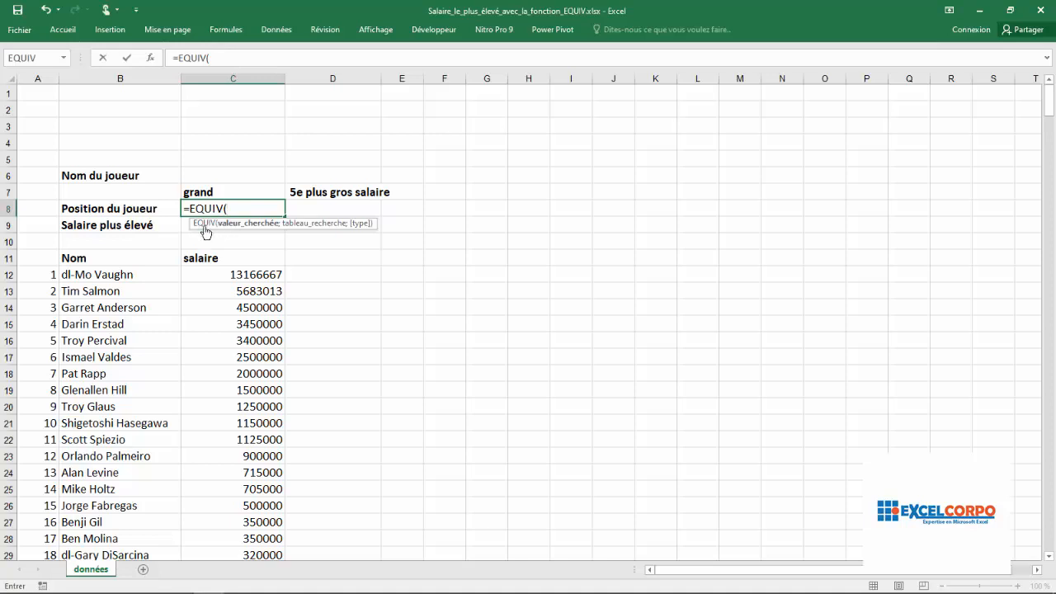
click(187, 224)
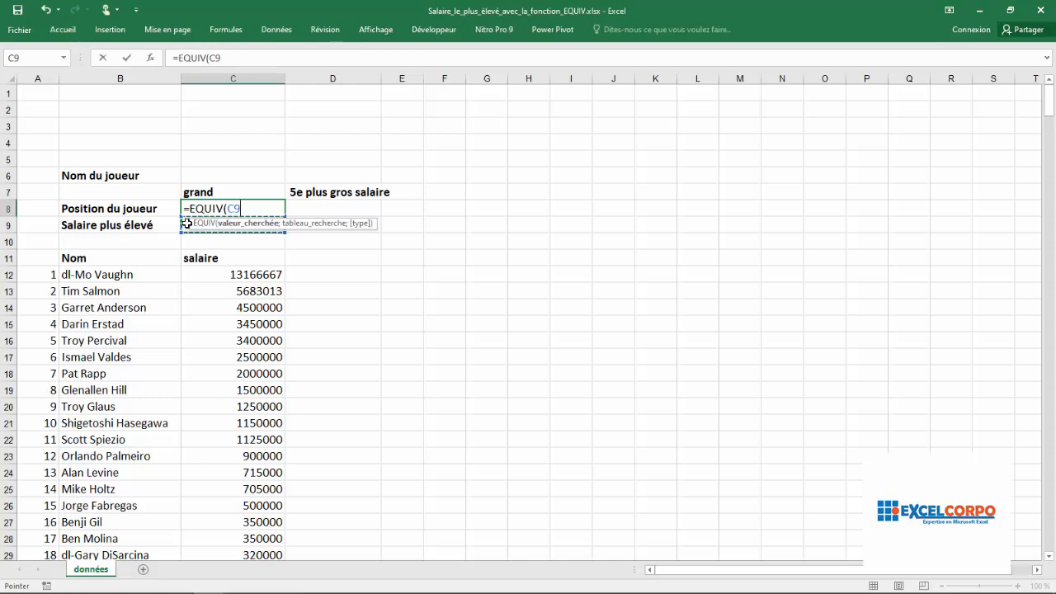
text(;sa)
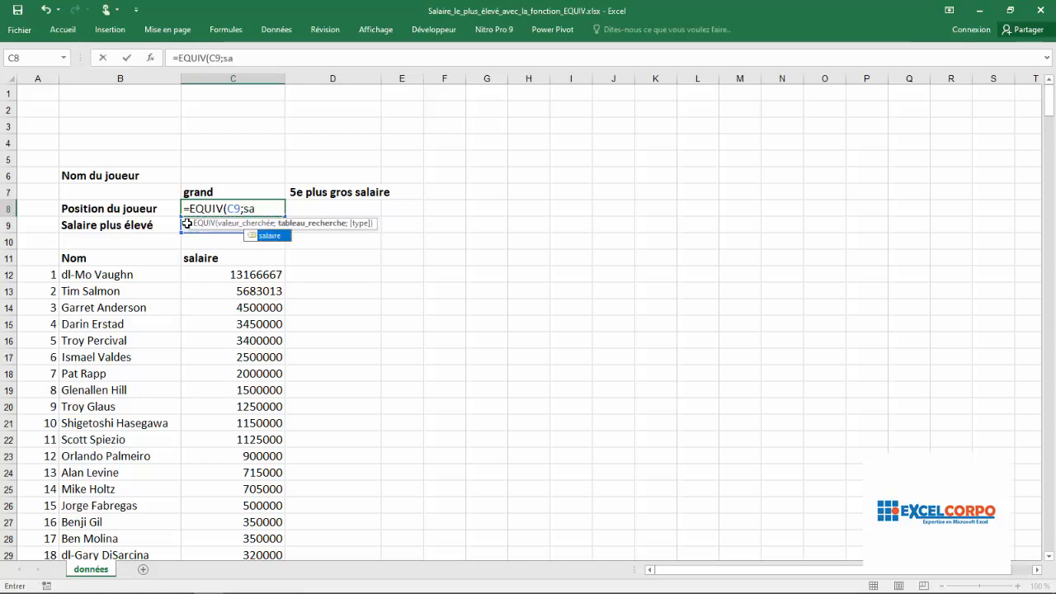
key(Return)
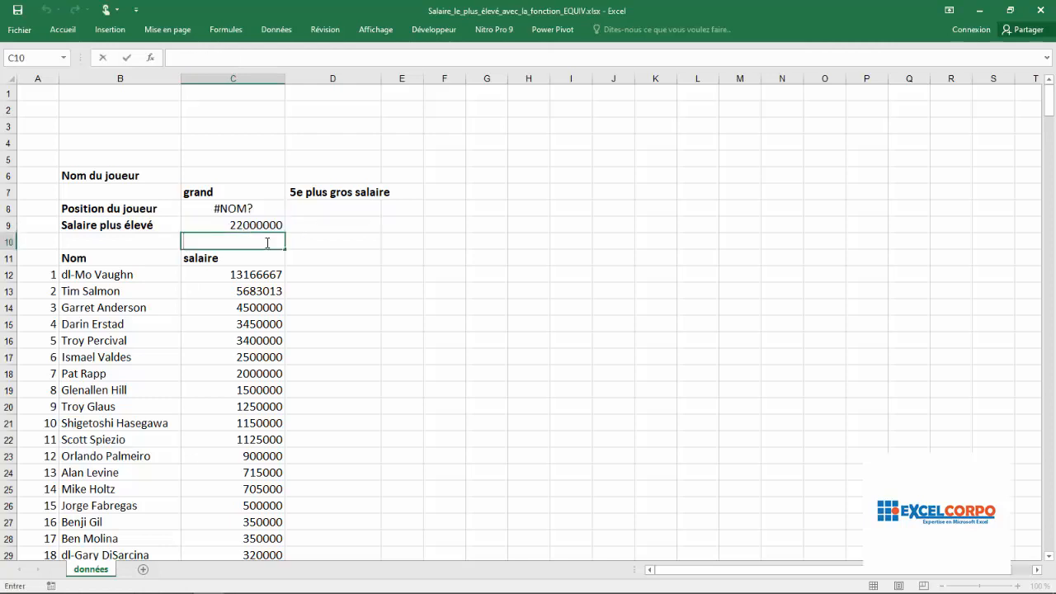
- Correct the formula in C8 to =EQUIV(C9;salaire;0), using the named salary range and an exact match
click(256, 209)
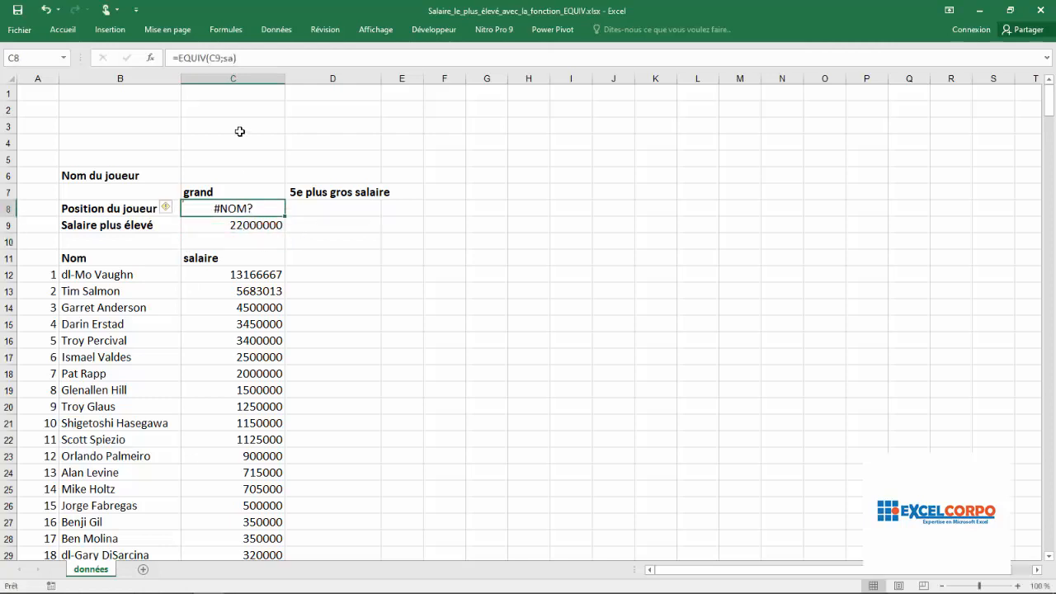
click(234, 58)
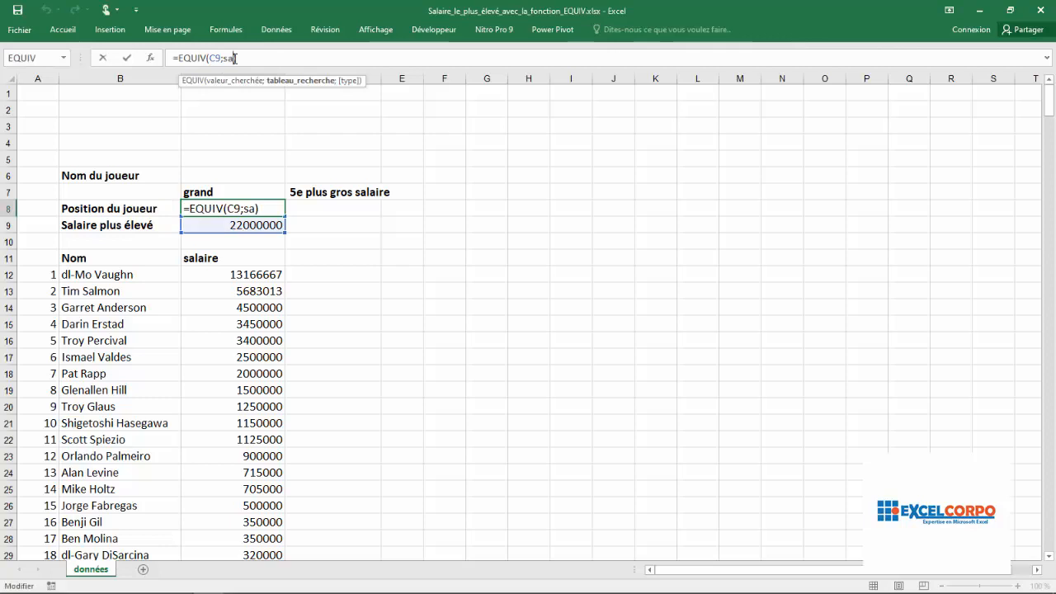
key(BackSpace)
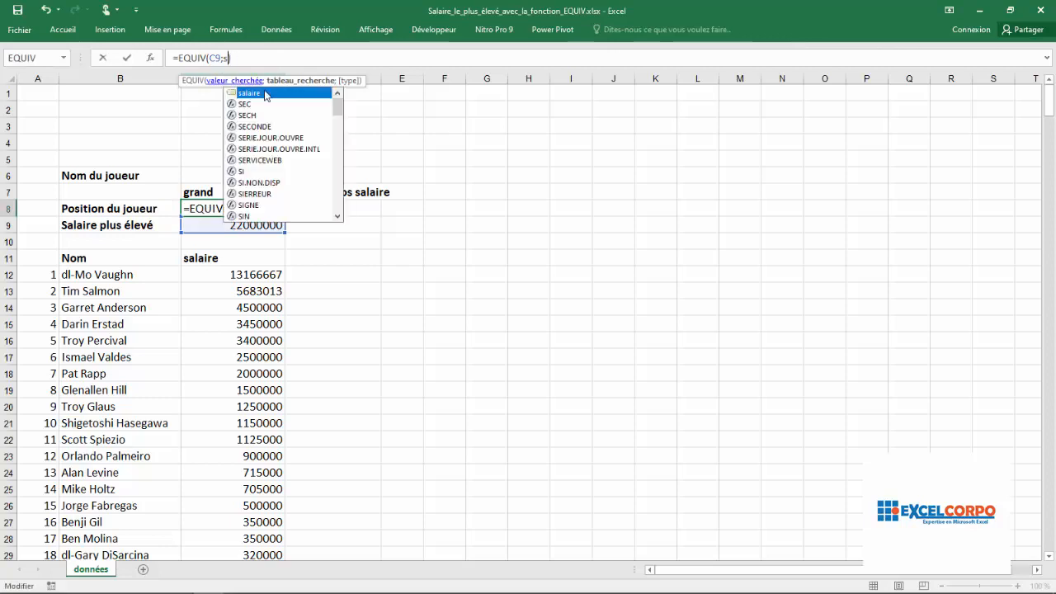
double_click(264, 91)
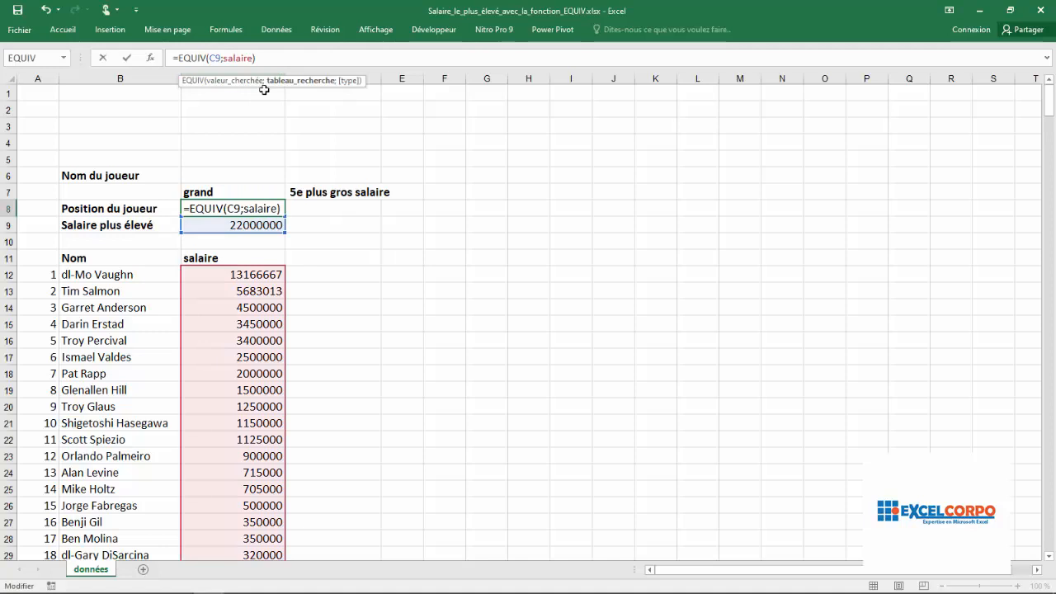
text(;)
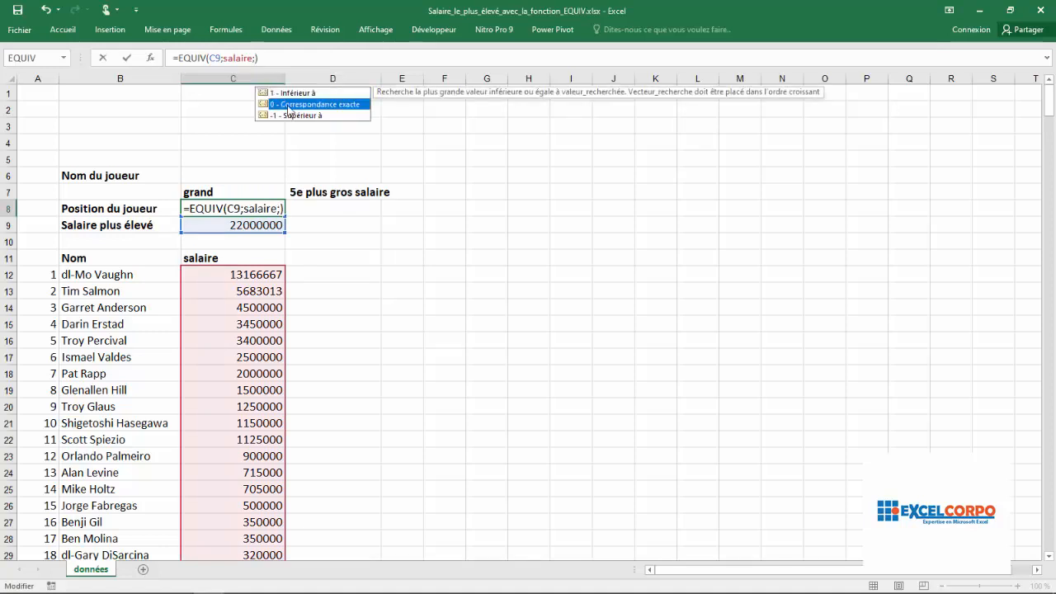
double_click(287, 105)
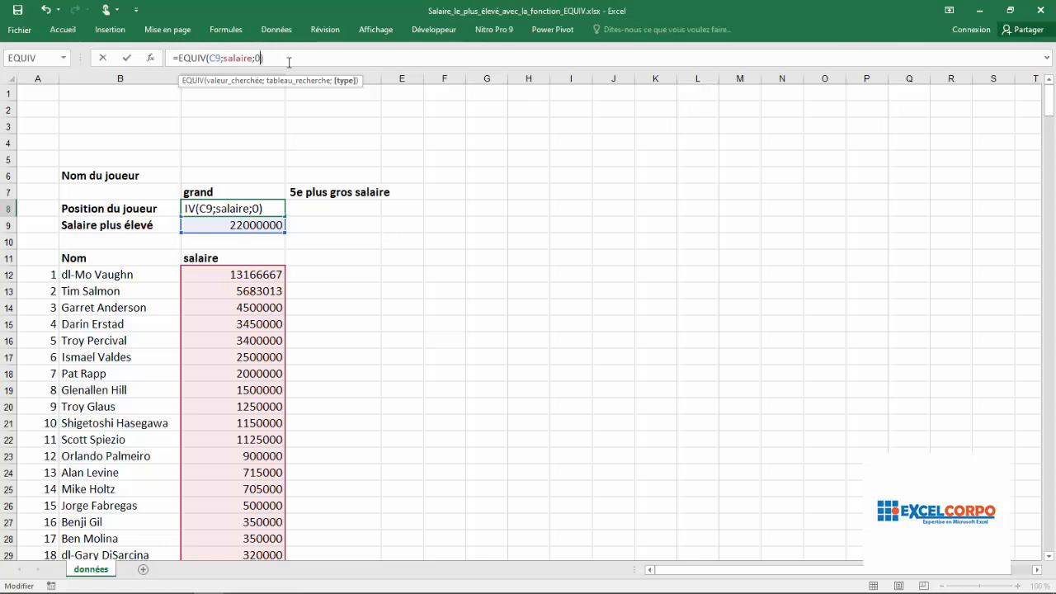
key(ctrl+Return)
key(Down)
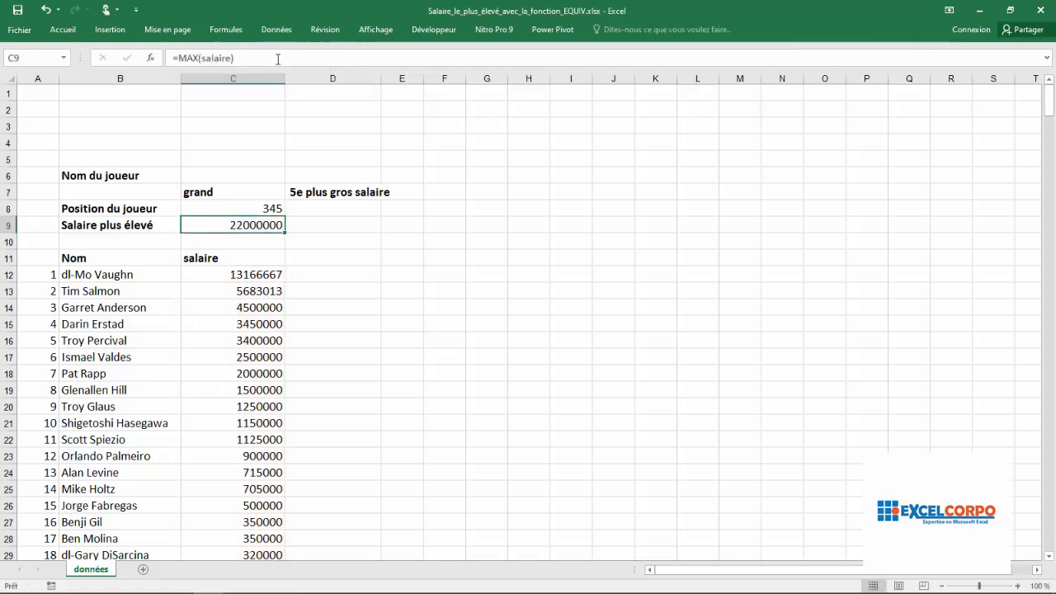
click(232, 210)
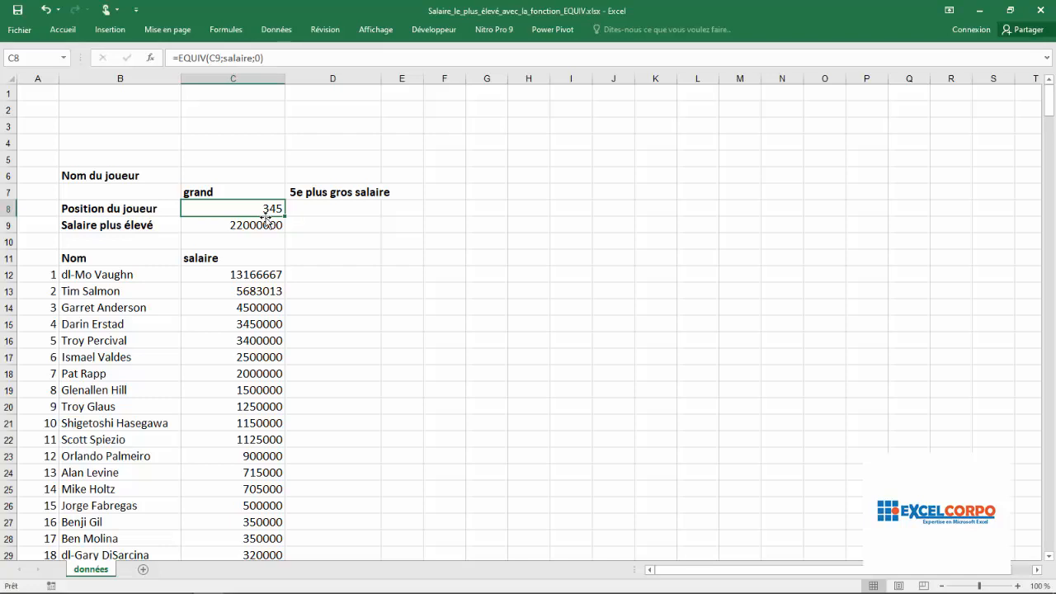
- Look up the highest-paid player's name in C6 with the formula =RECHERCHEV(C8;recherche;2;FAUX)
click(232, 180)
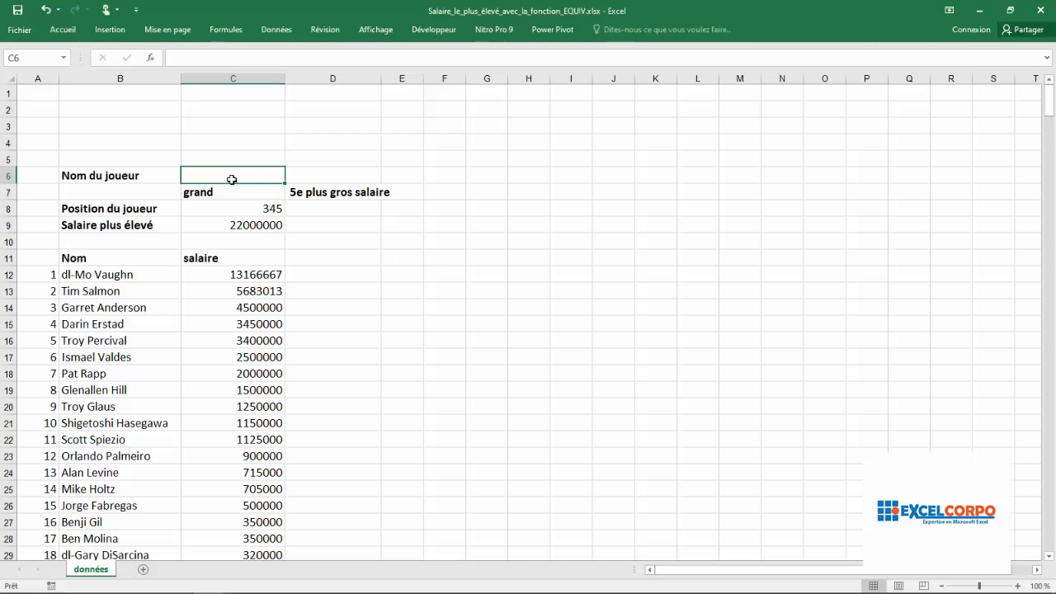
text(=rech)
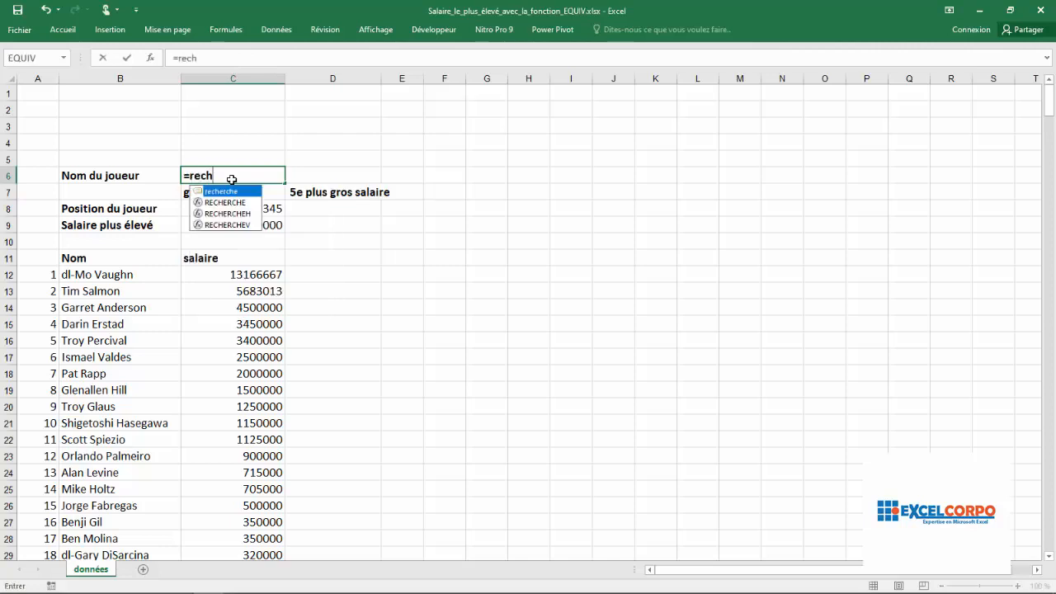
click(229, 225)
double_click(229, 225)
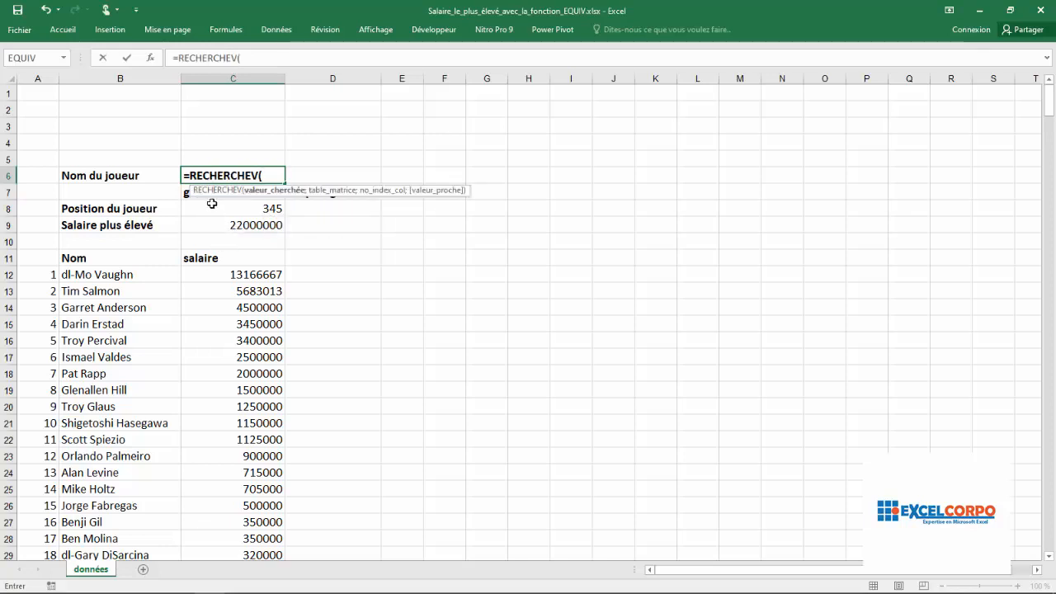
click(212, 203)
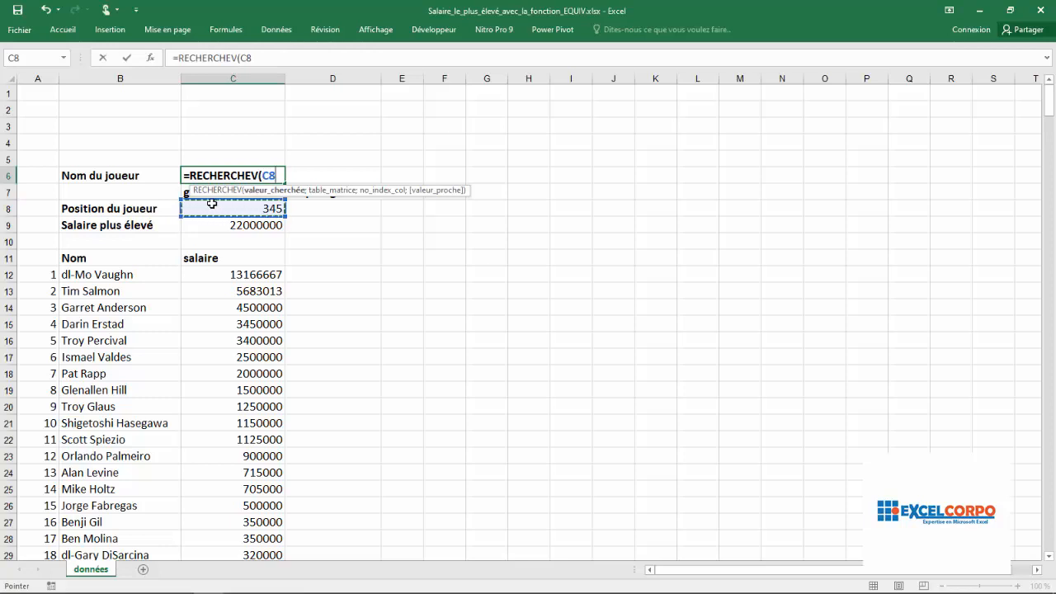
text(;)
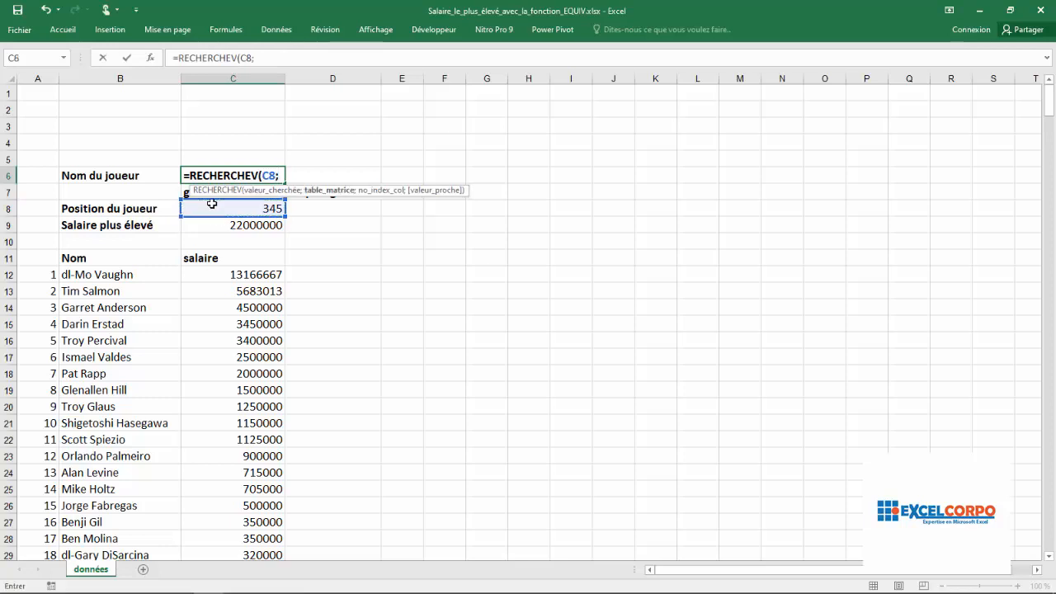
text(re)
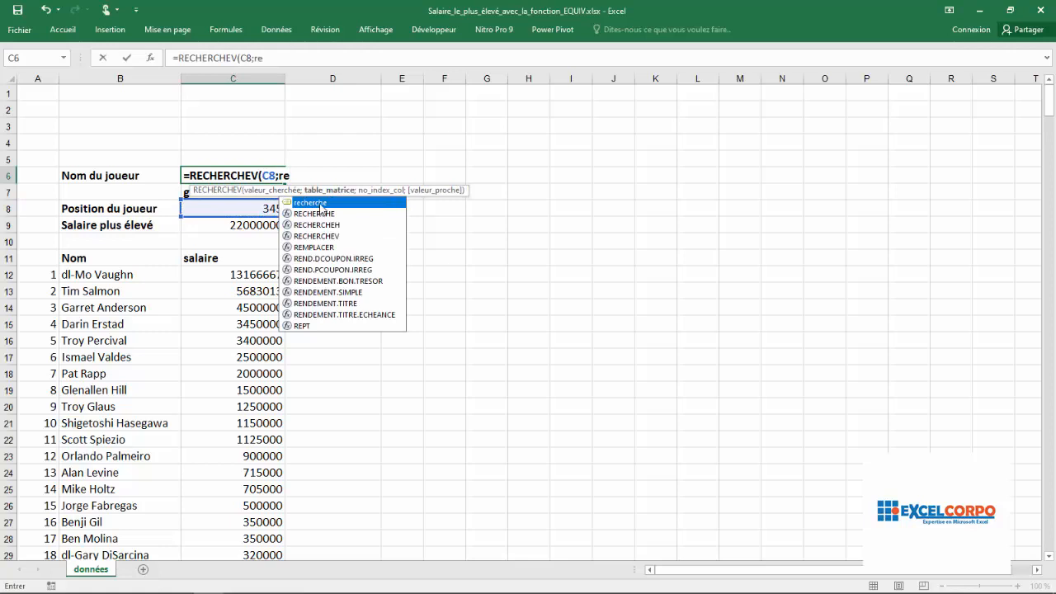
double_click(317, 202)
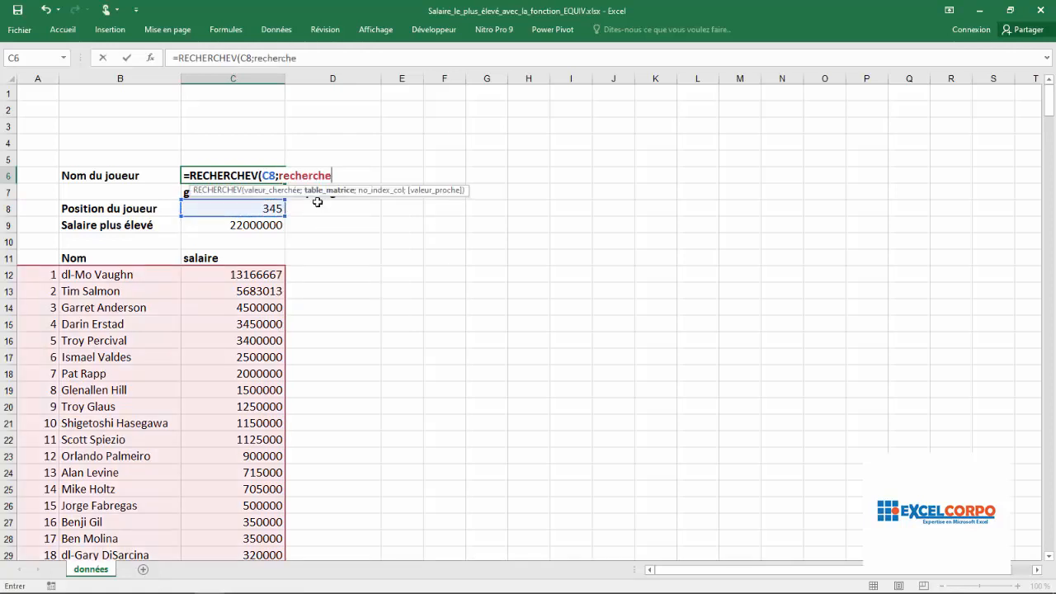
text(;)
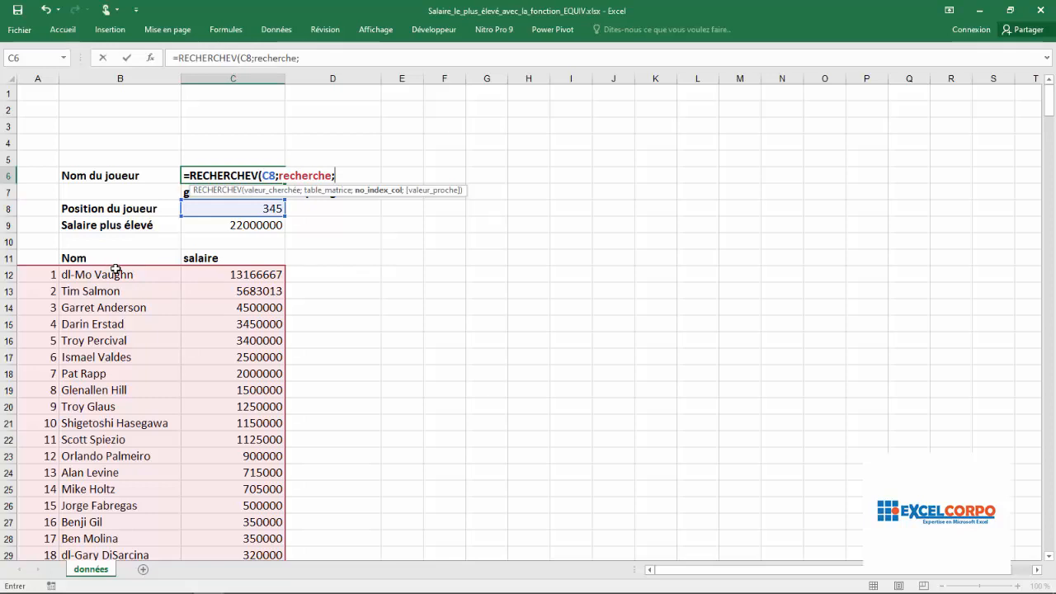
text(2)
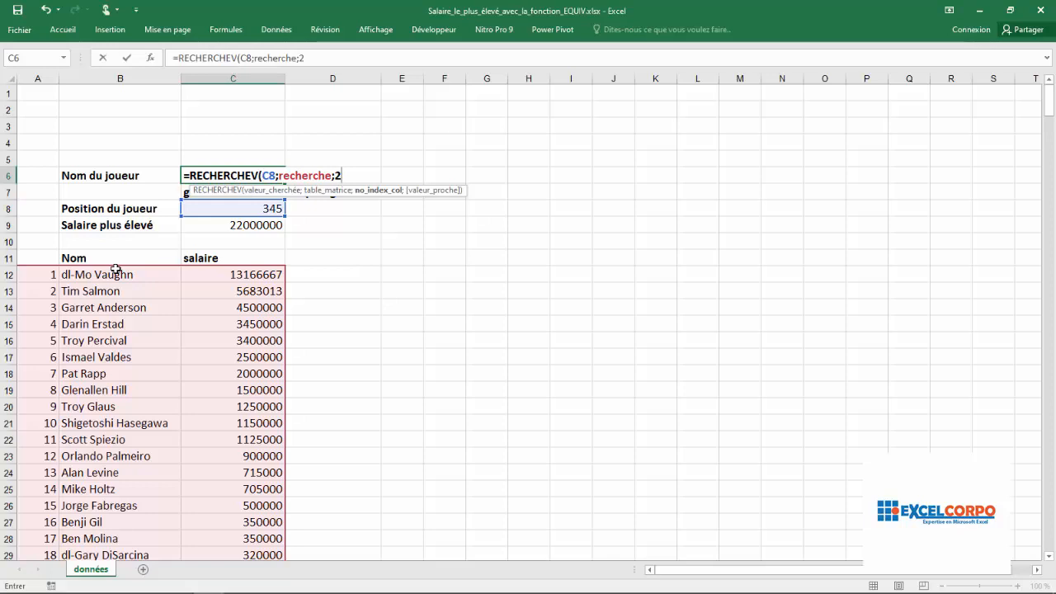
text(;)
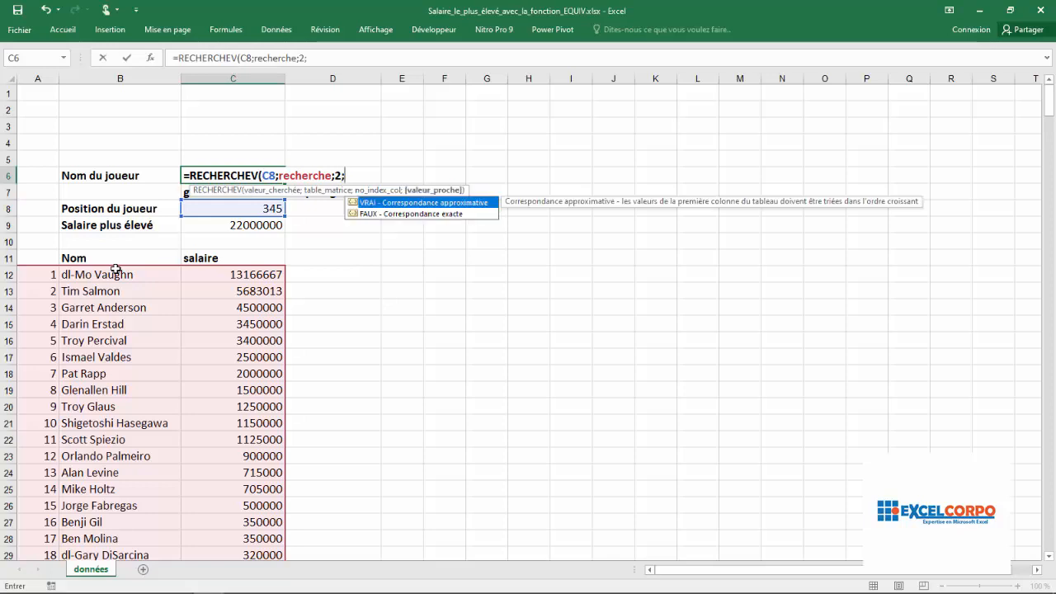
text(F)
double_click(393, 214)
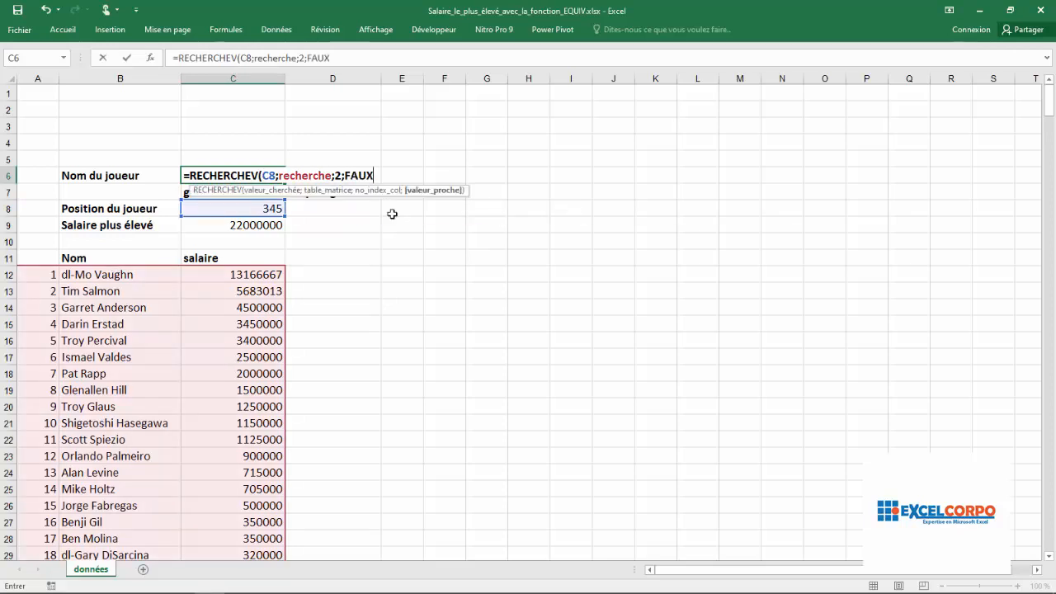
text())
key(Return)
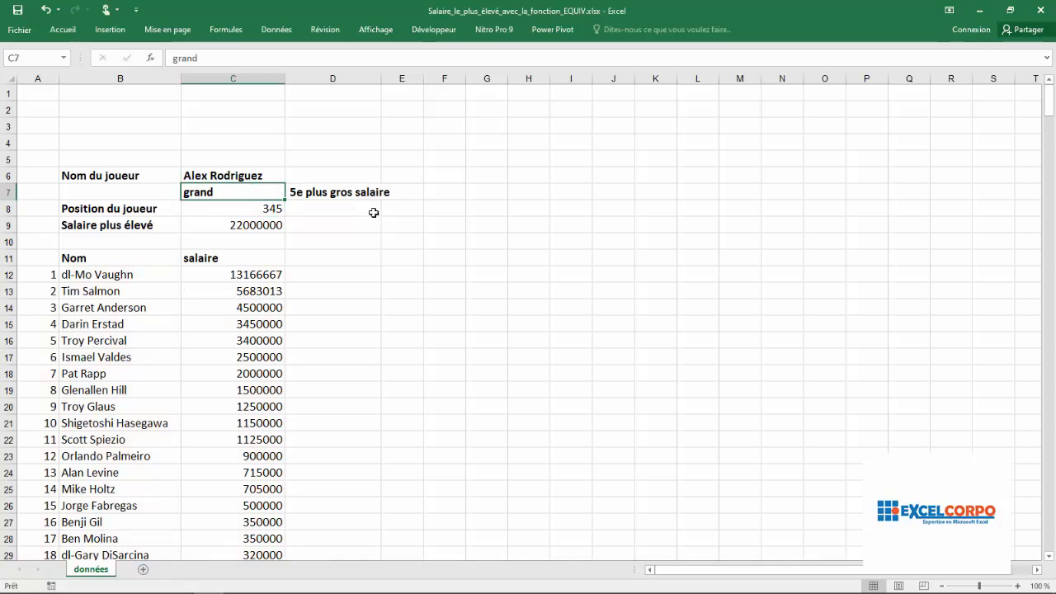
click(223, 173)
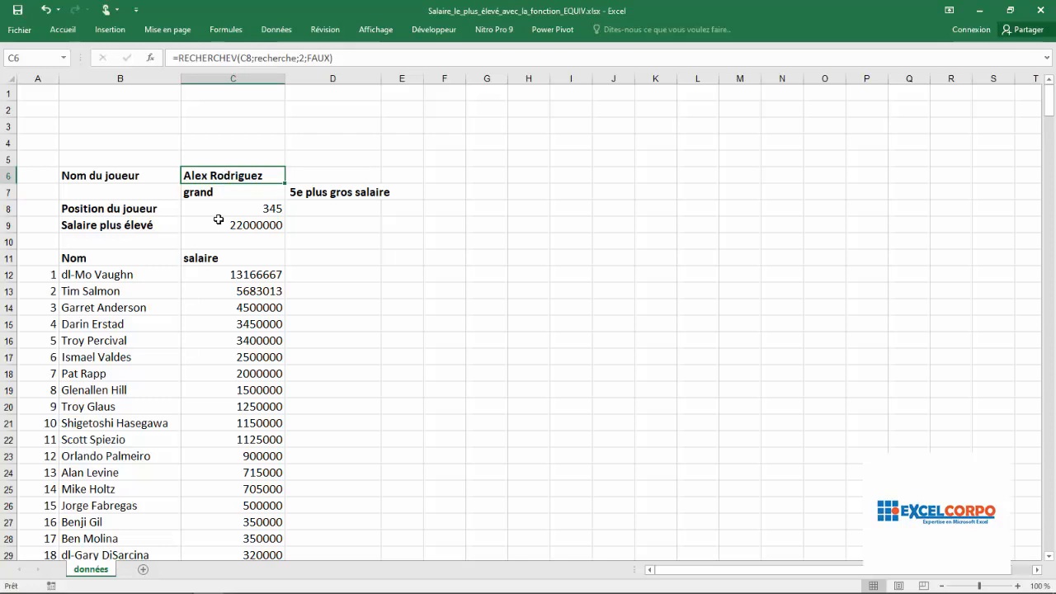
drag(218, 221, 220, 211)
click(220, 211)
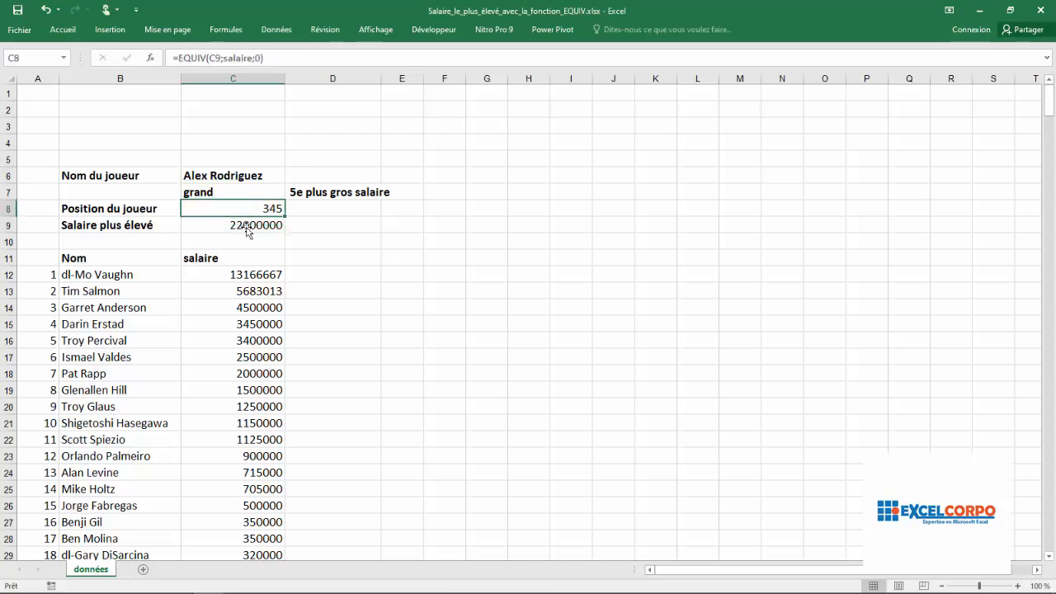
- Calculate the fifth-highest salary in D9 with the formula =GRANDE.VALEUR(salaire;5)
click(322, 248)
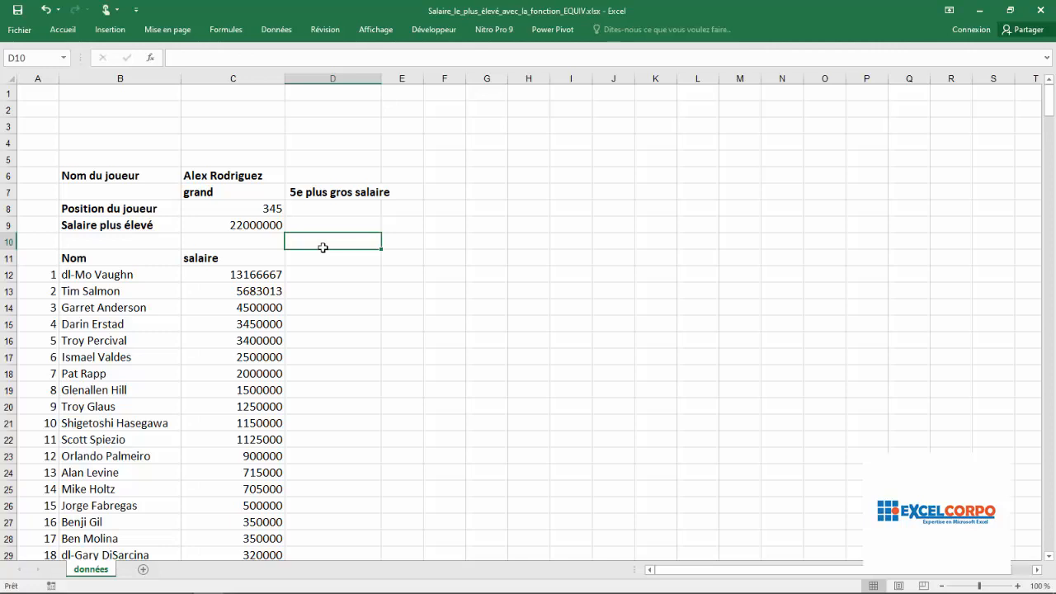
click(325, 221)
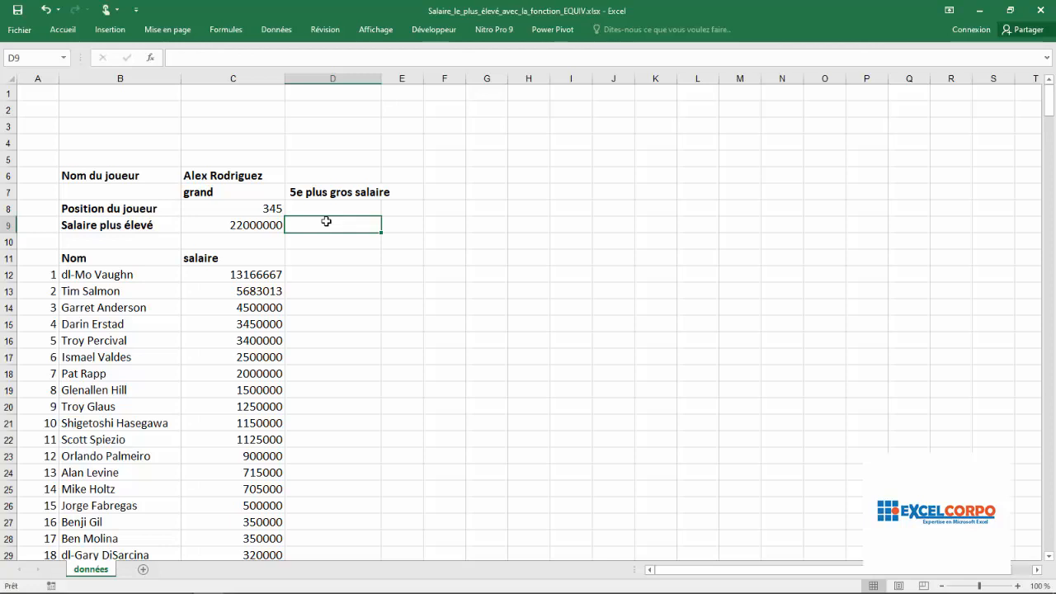
text(=gre)
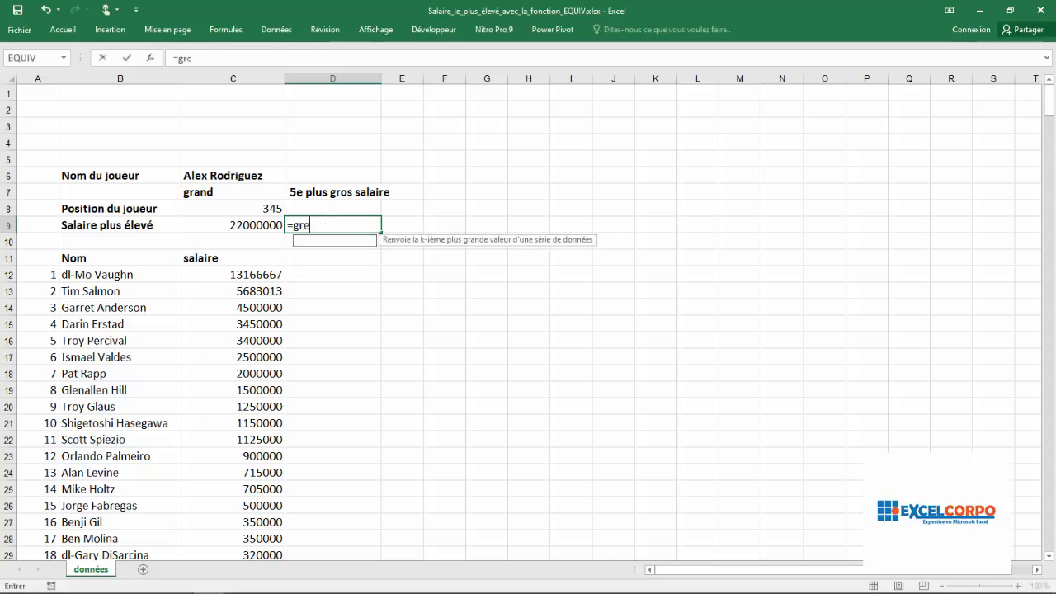
key(BackSpace)
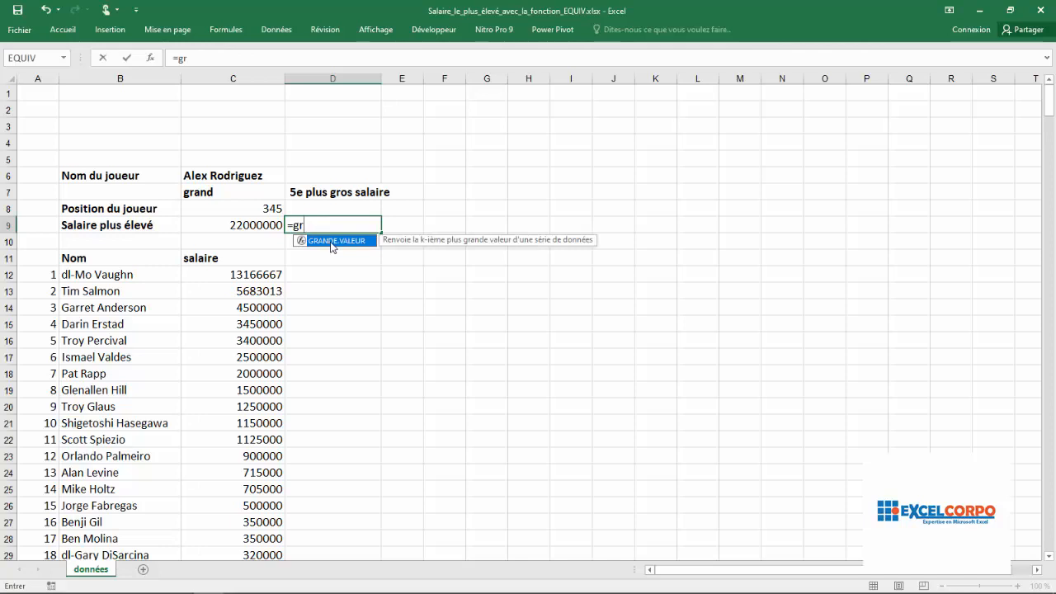
click(332, 241)
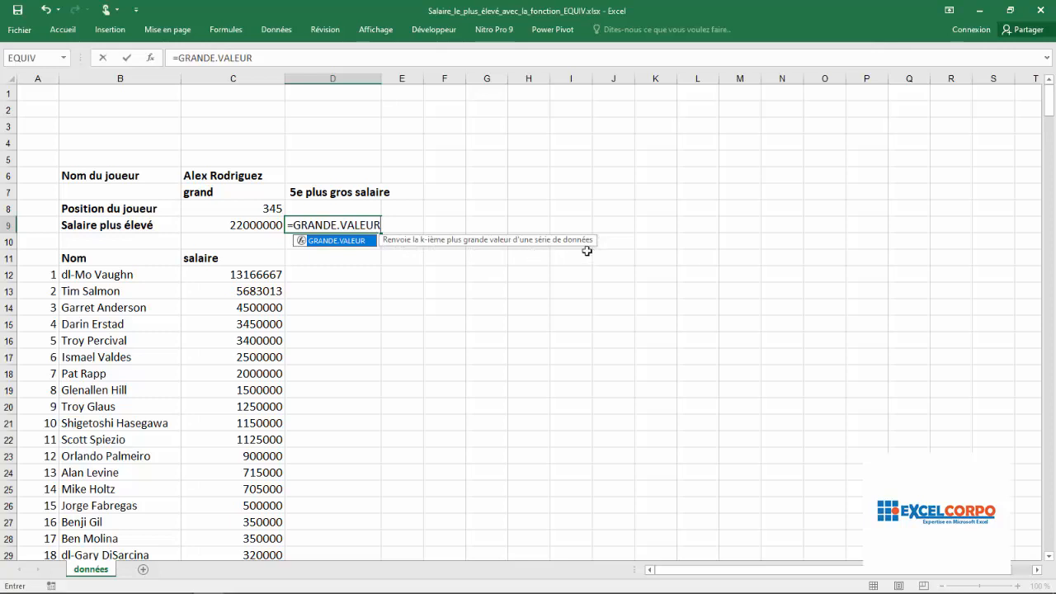
double_click(341, 248)
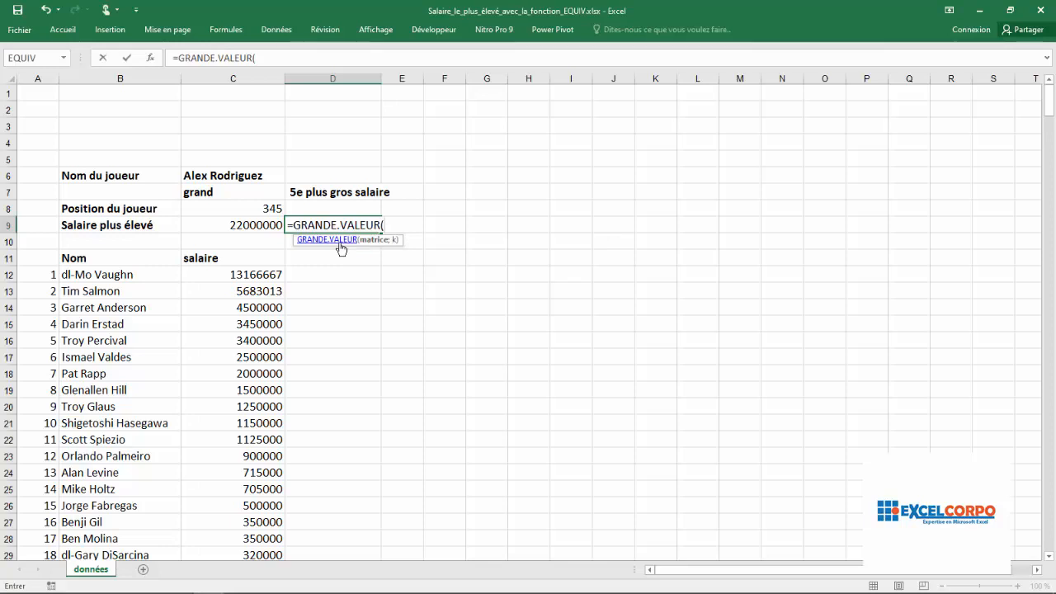
text(sal)
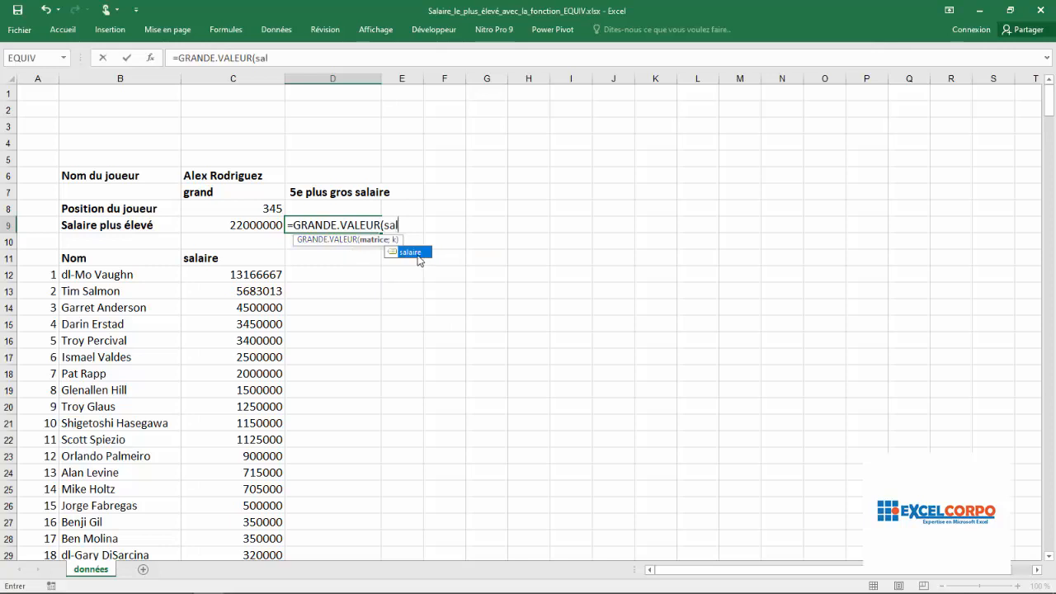
double_click(419, 253)
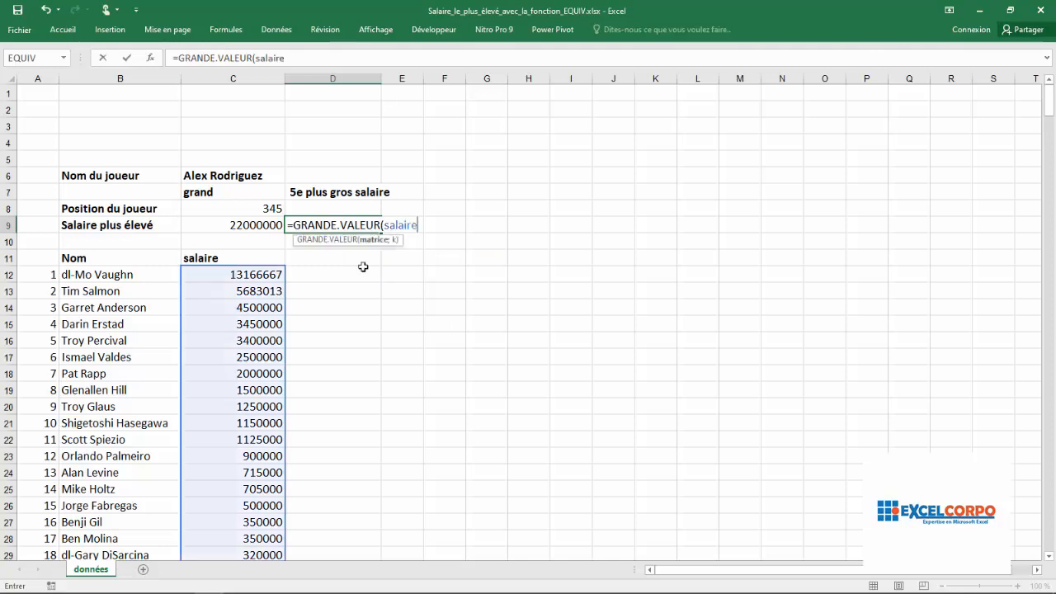
text(;)
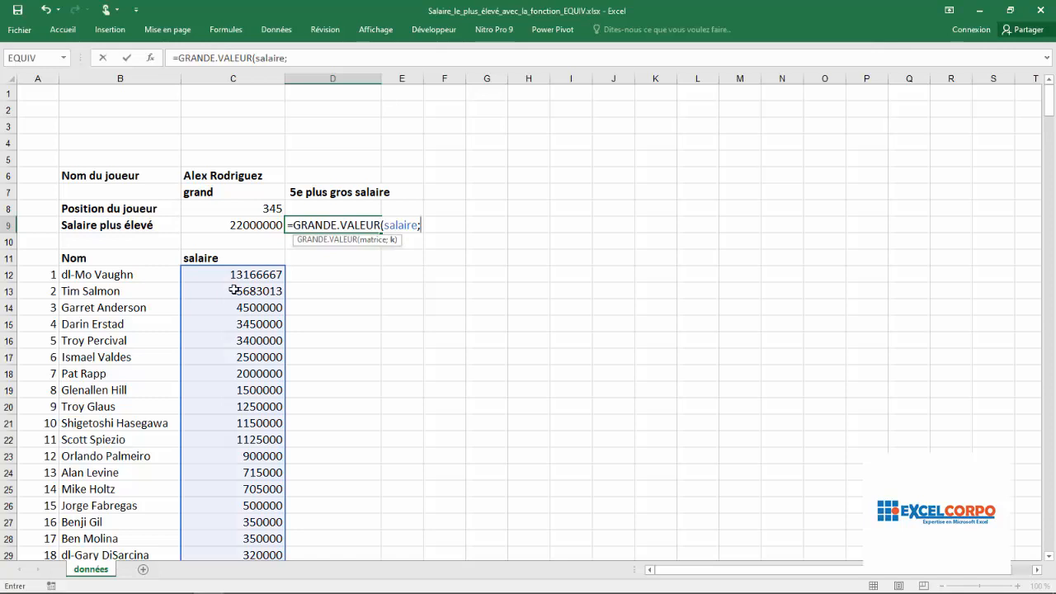
text(5))
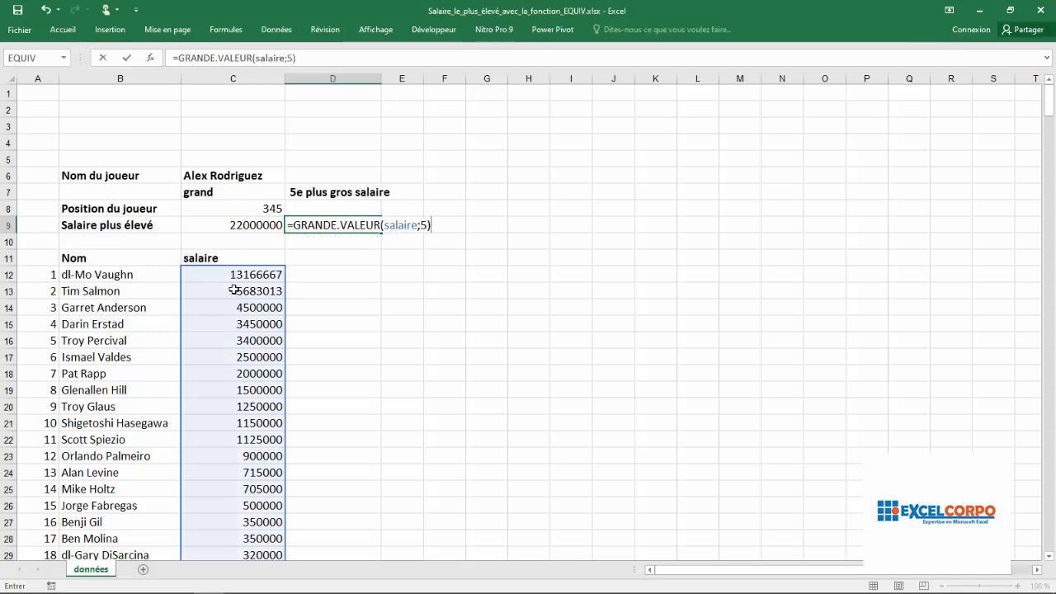
key(Return)
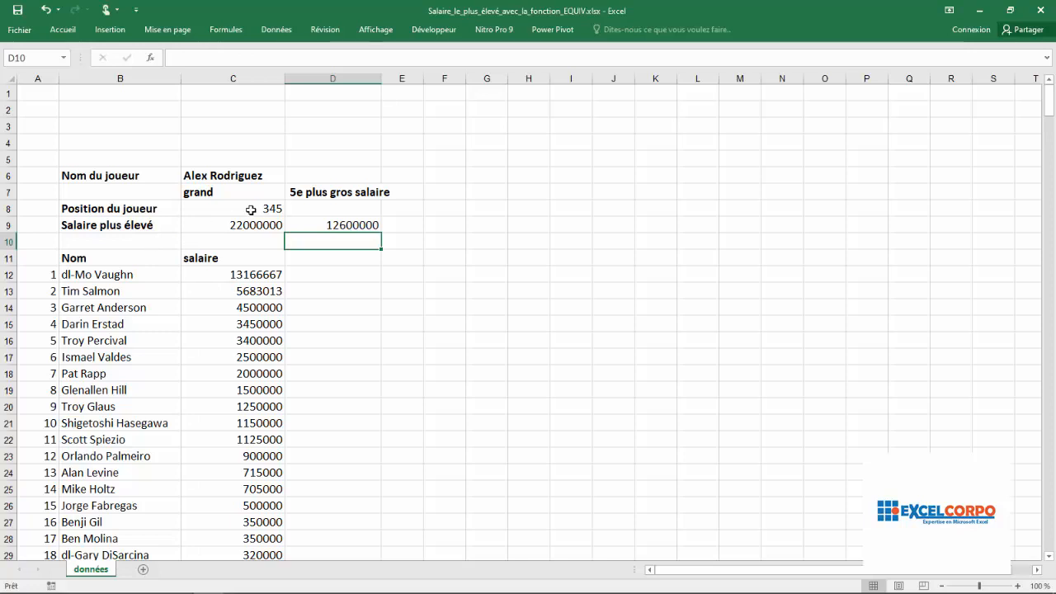
- Find the position of the fifth-highest-paid player in D8 with the formula =EQUIV(D9;salaire;0)
click(347, 208)
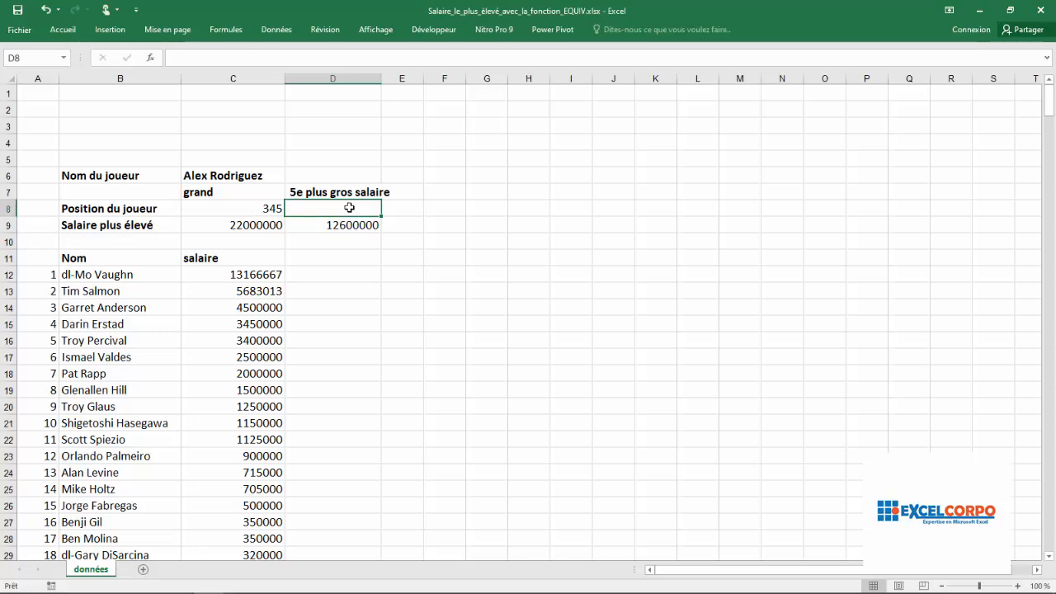
text(=ea)
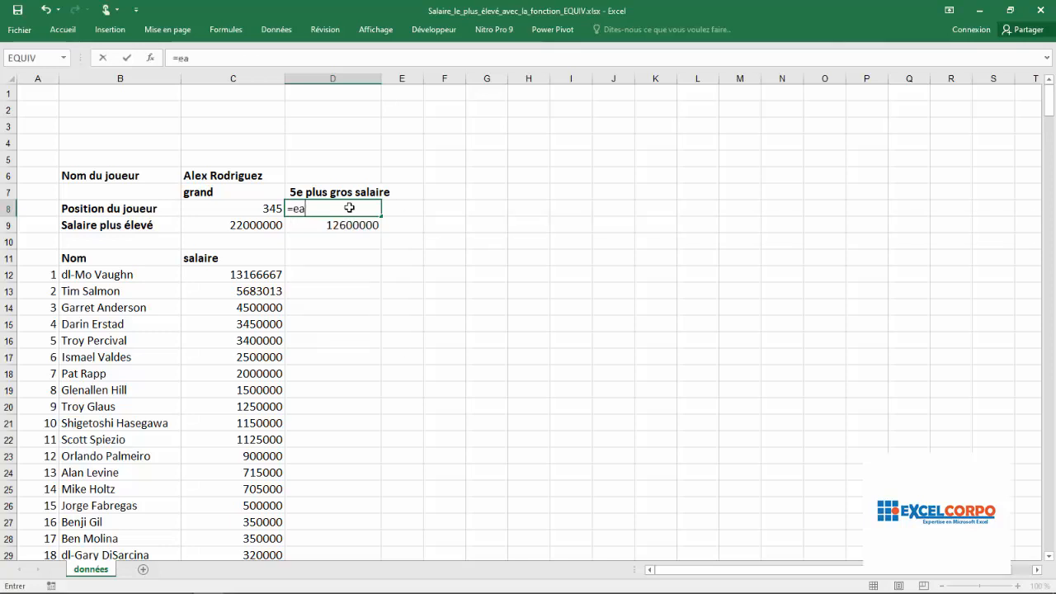
key(BackSpace)
text(q)
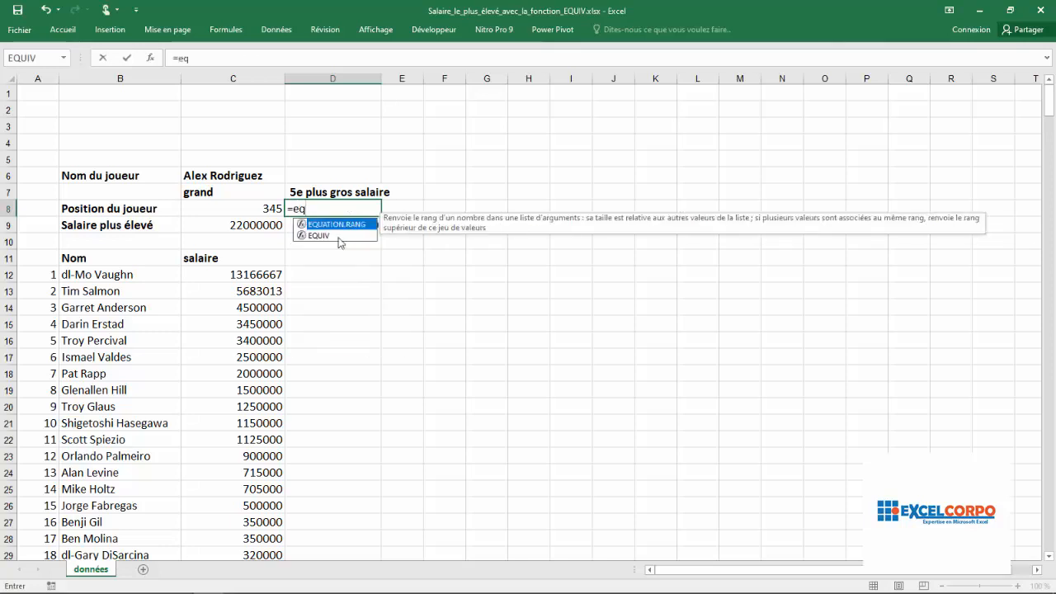
double_click(334, 235)
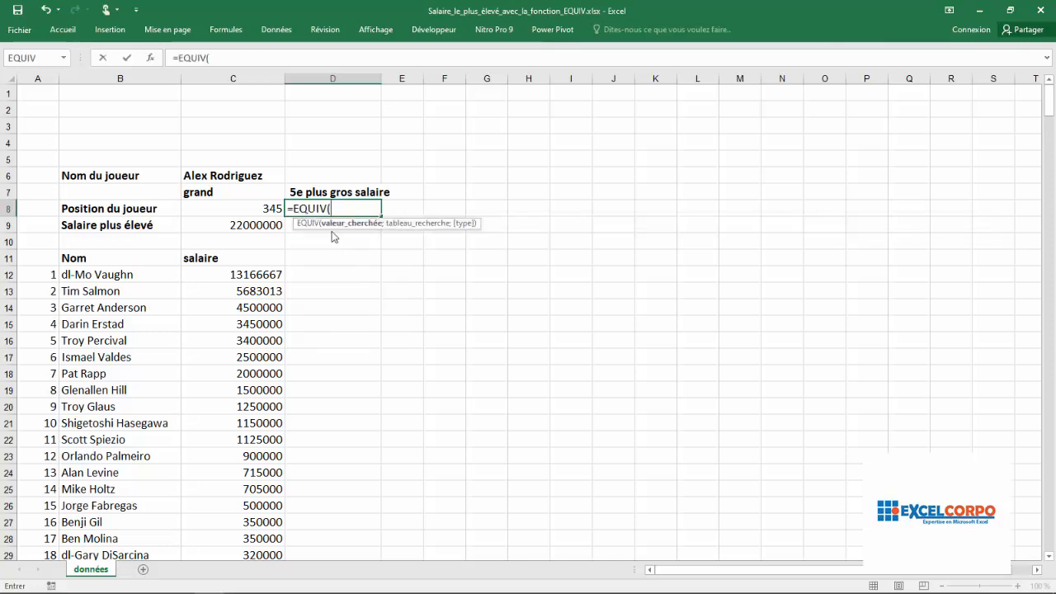
click(292, 223)
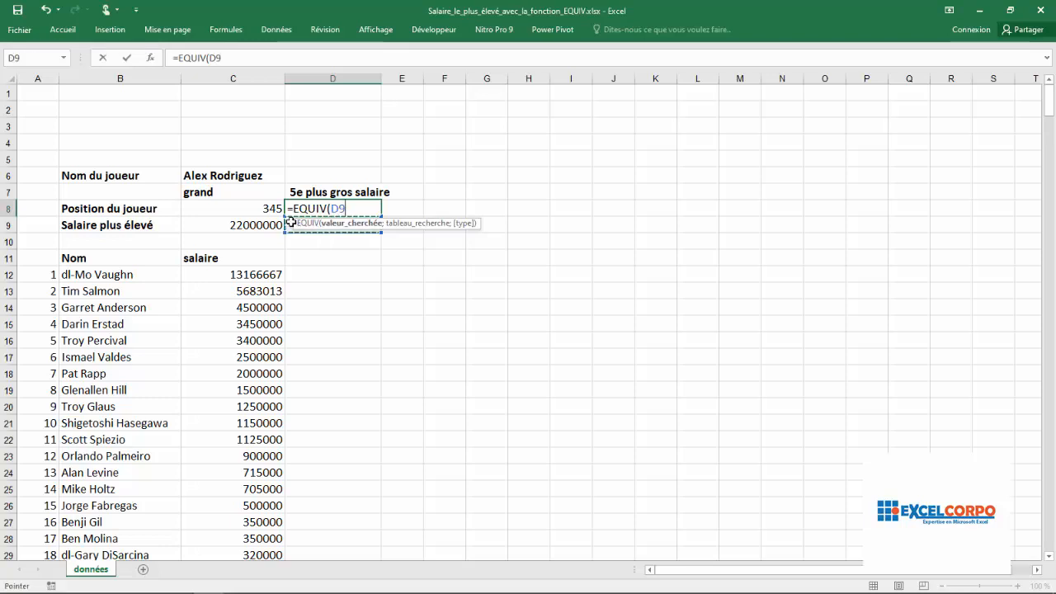
text(;)
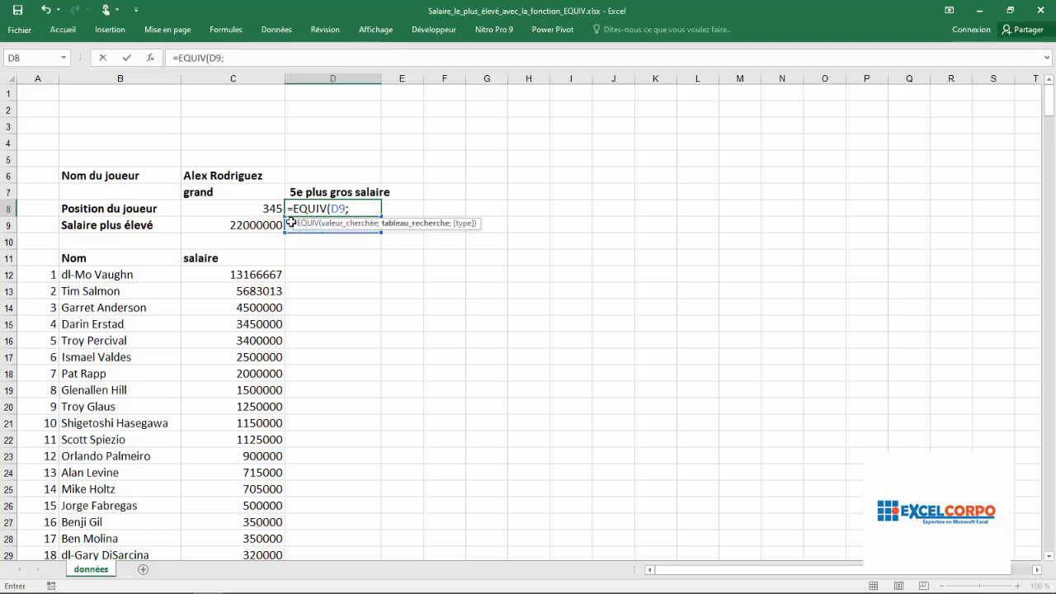
text(sal)
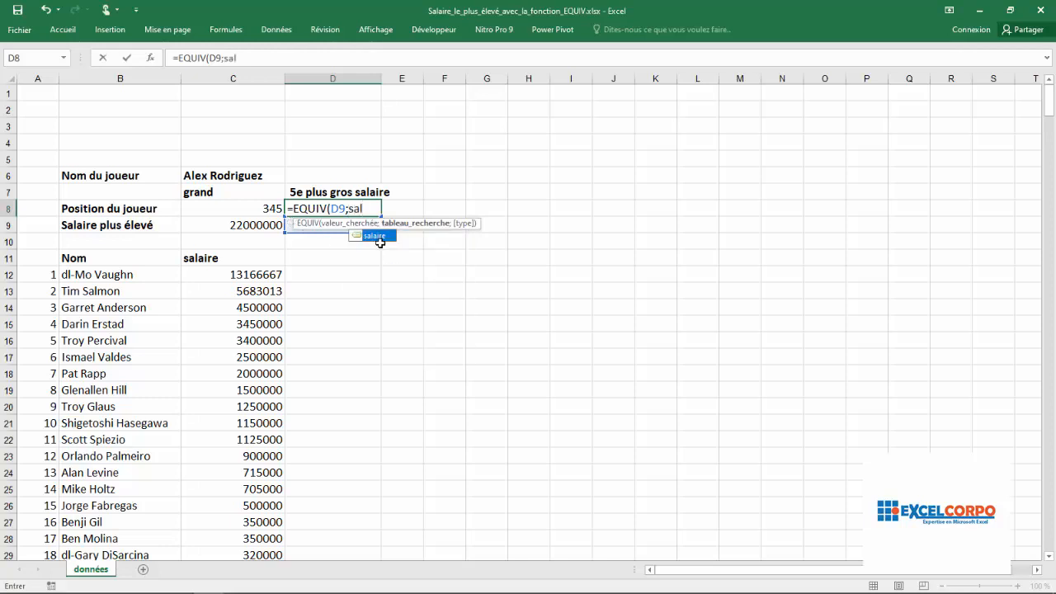
double_click(375, 236)
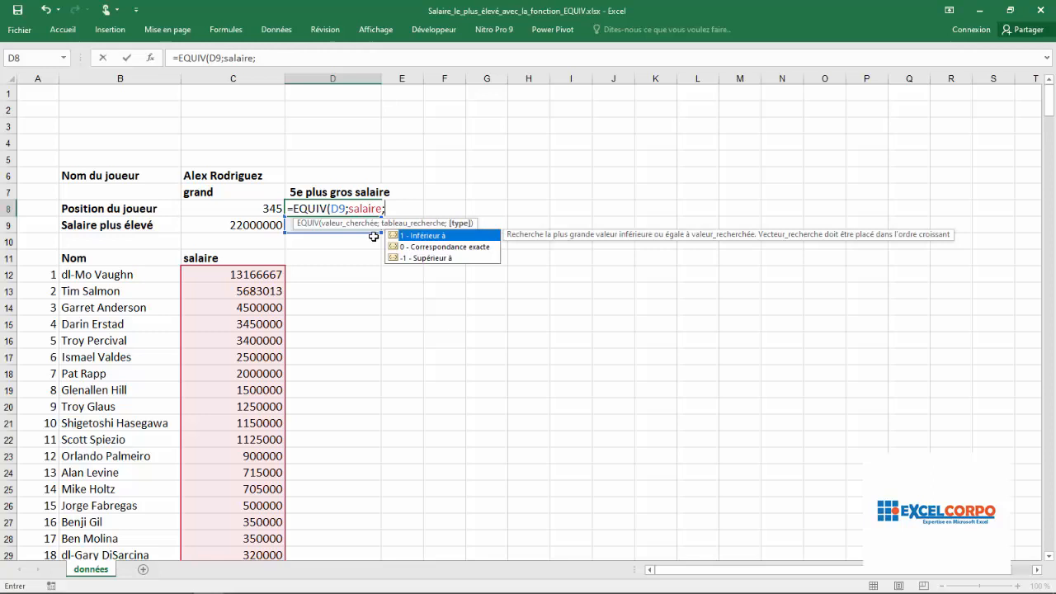
click(438, 249)
double_click(438, 247)
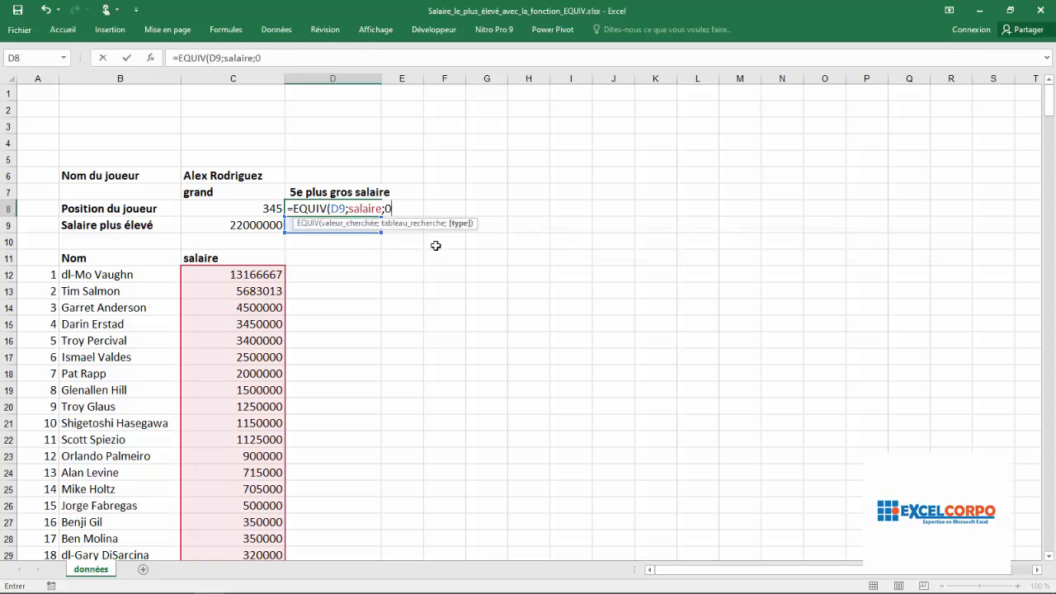
text())
key(Return)
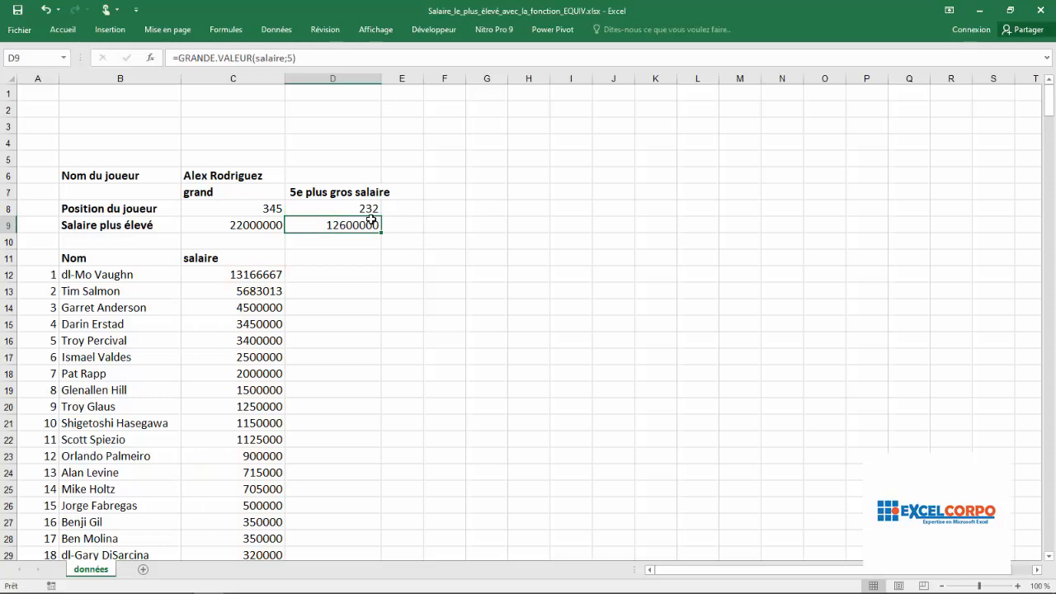
- Look up the fifth-highest-paid player's name in D6 with the formula =RECHERCHEV(D8;recherche;2)
double_click(349, 177)
text(=)
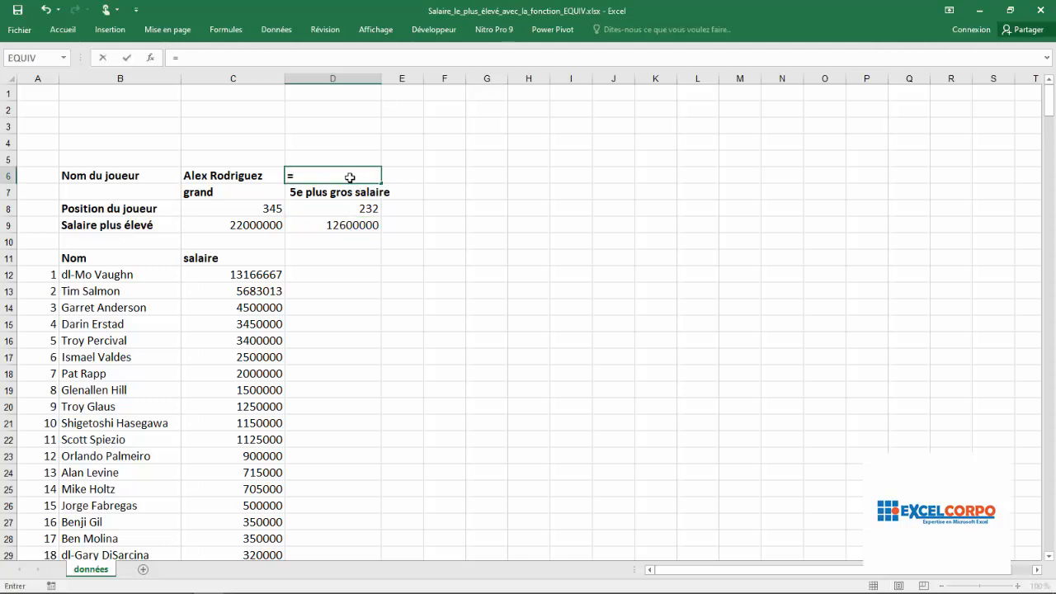
text(recher)
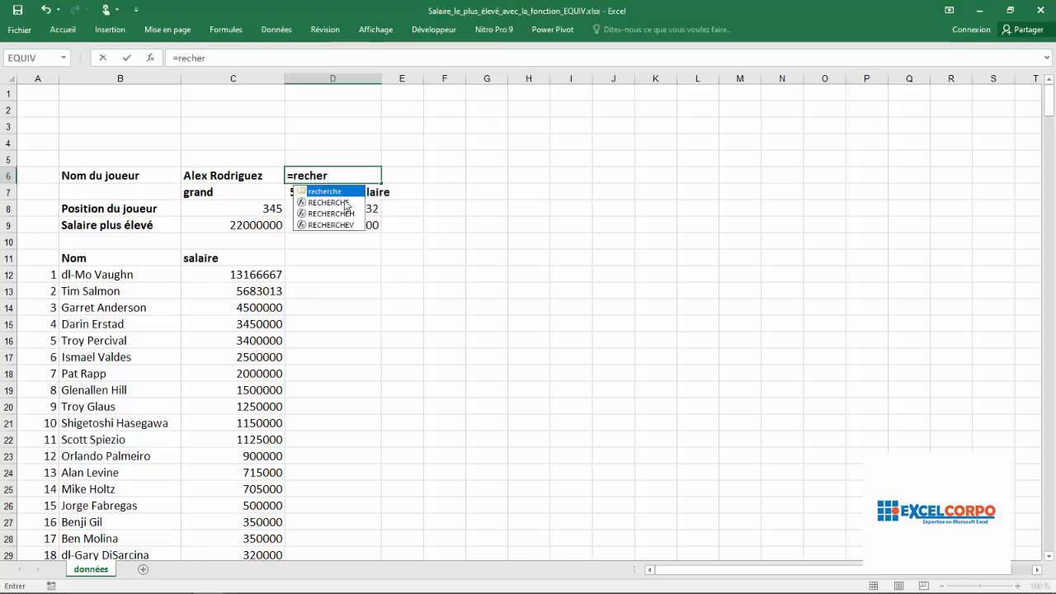
click(324, 226)
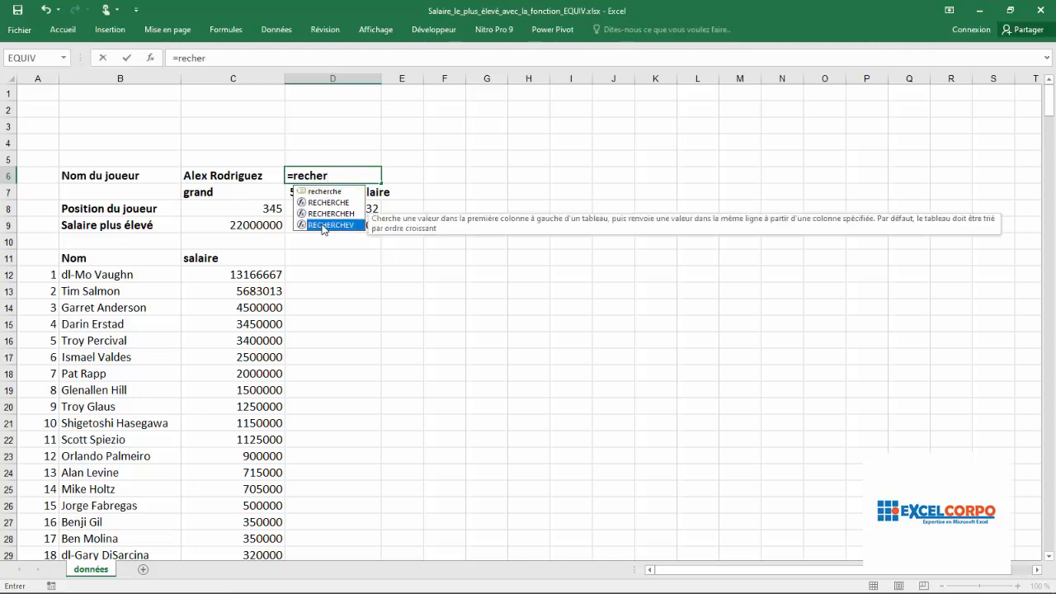
double_click(323, 225)
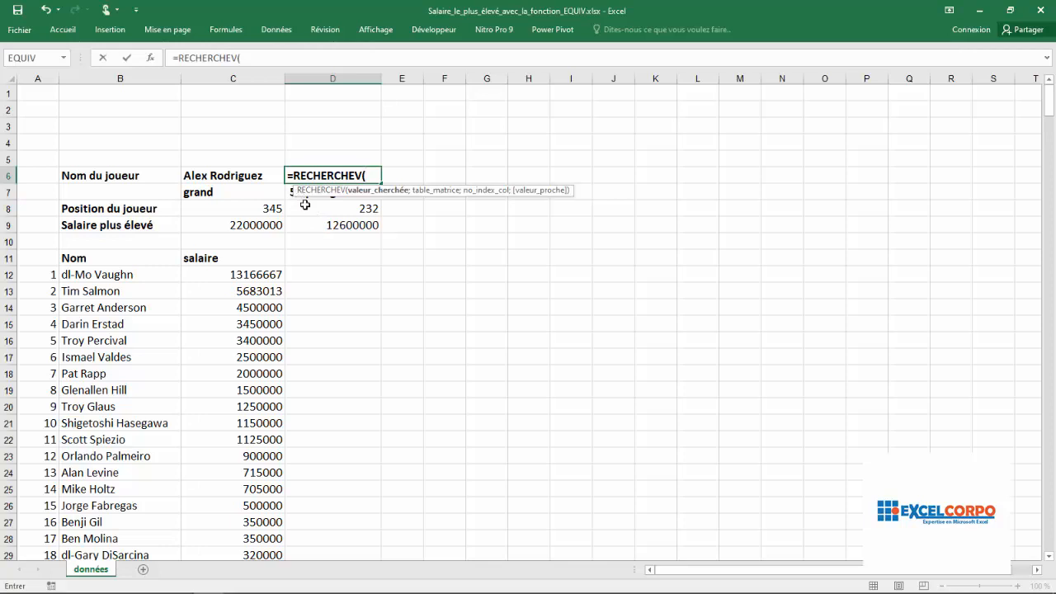
click(304, 206)
text(;rech)
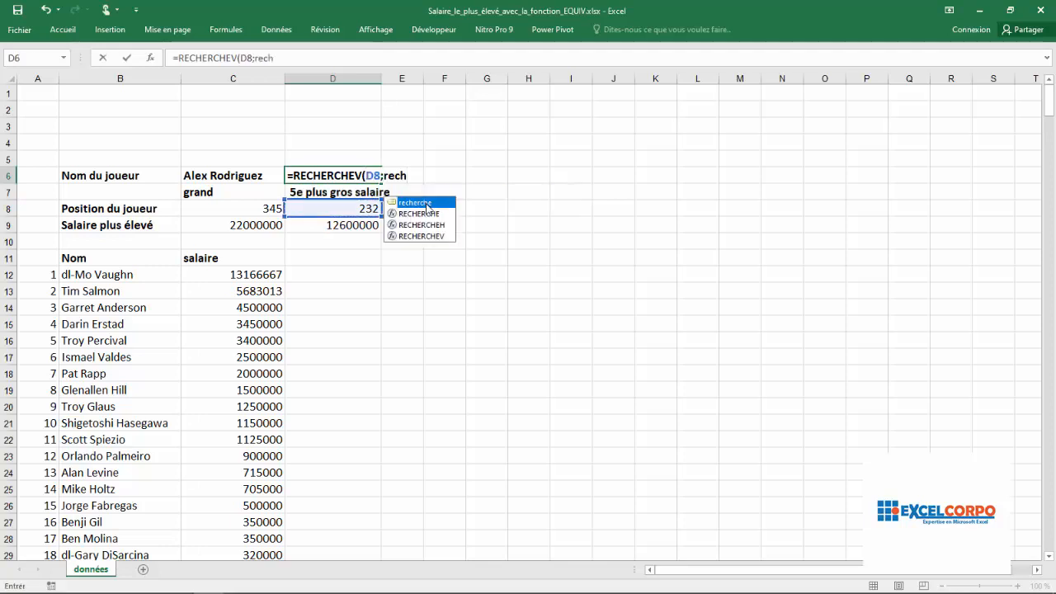
double_click(425, 203)
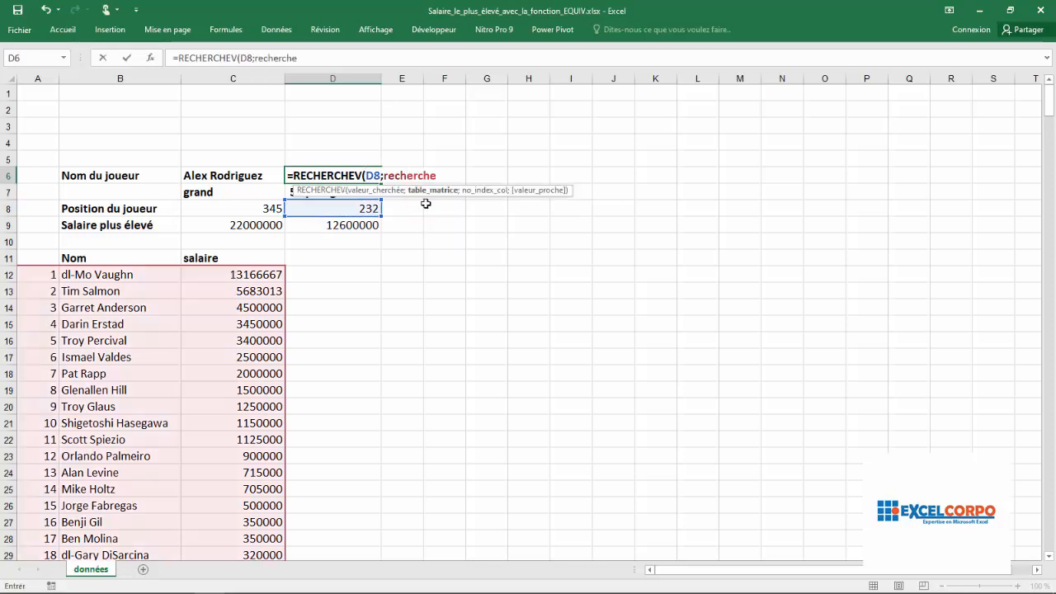
text(;)
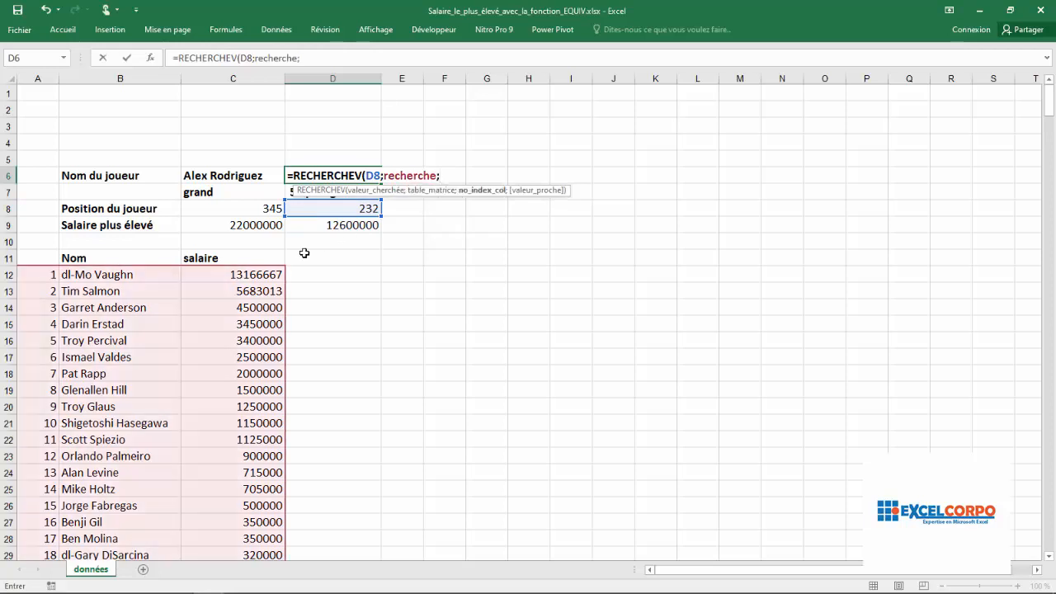
text(2))
key(Return)
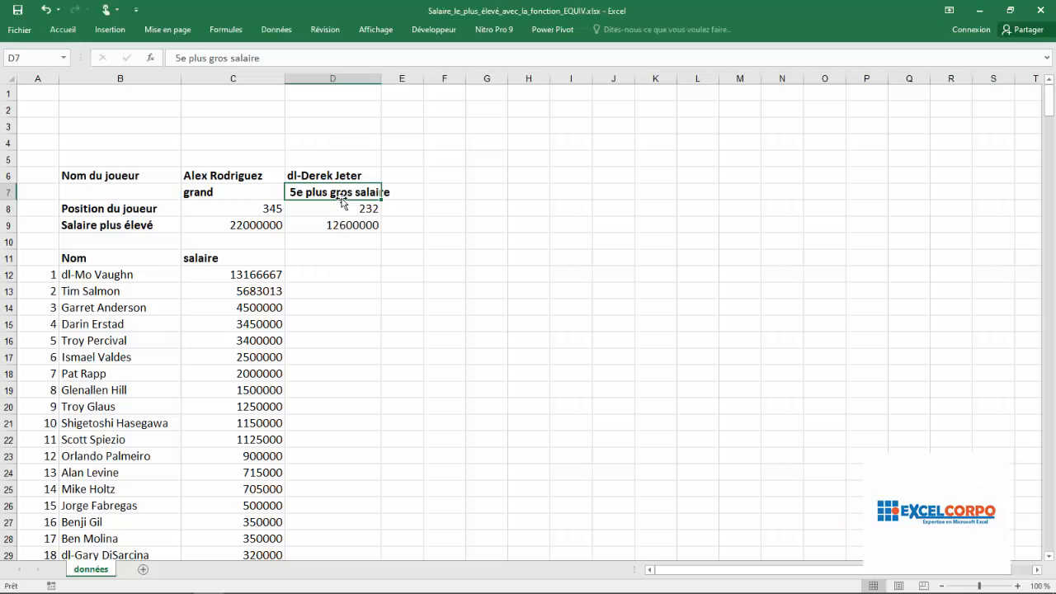
click(225, 176)
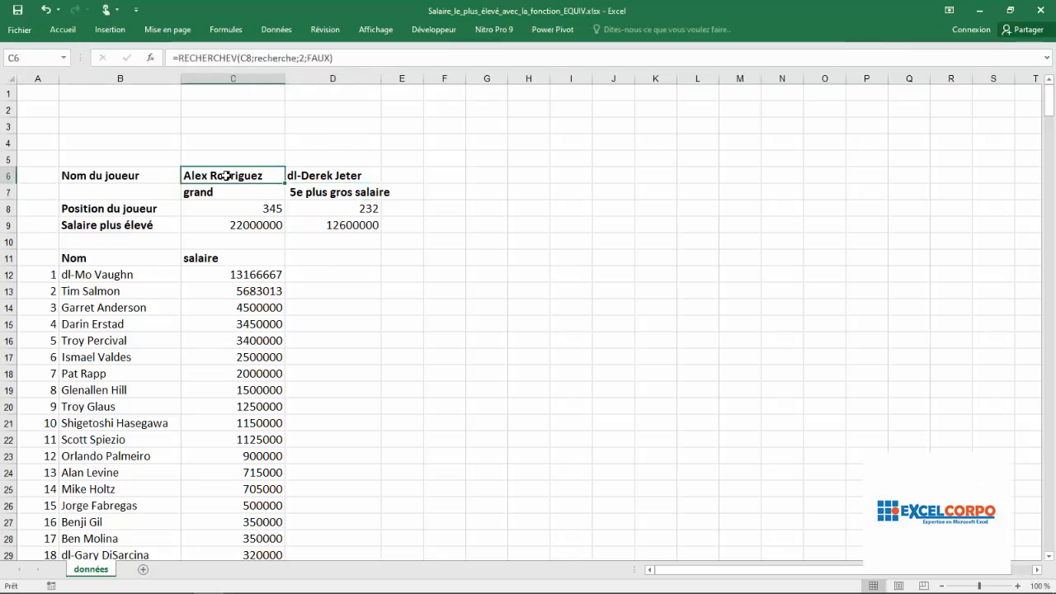
click(326, 175)
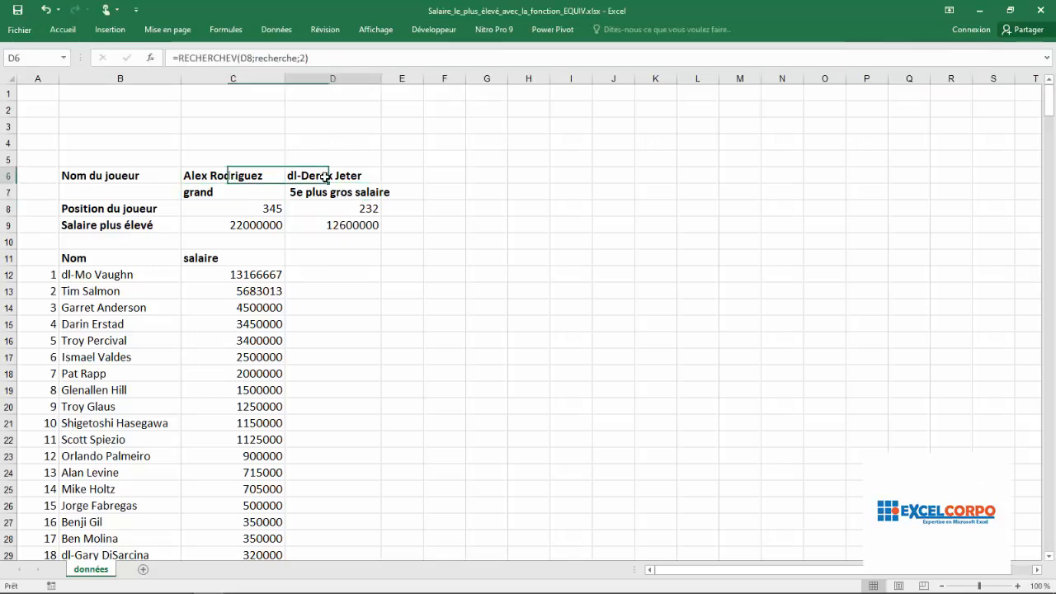